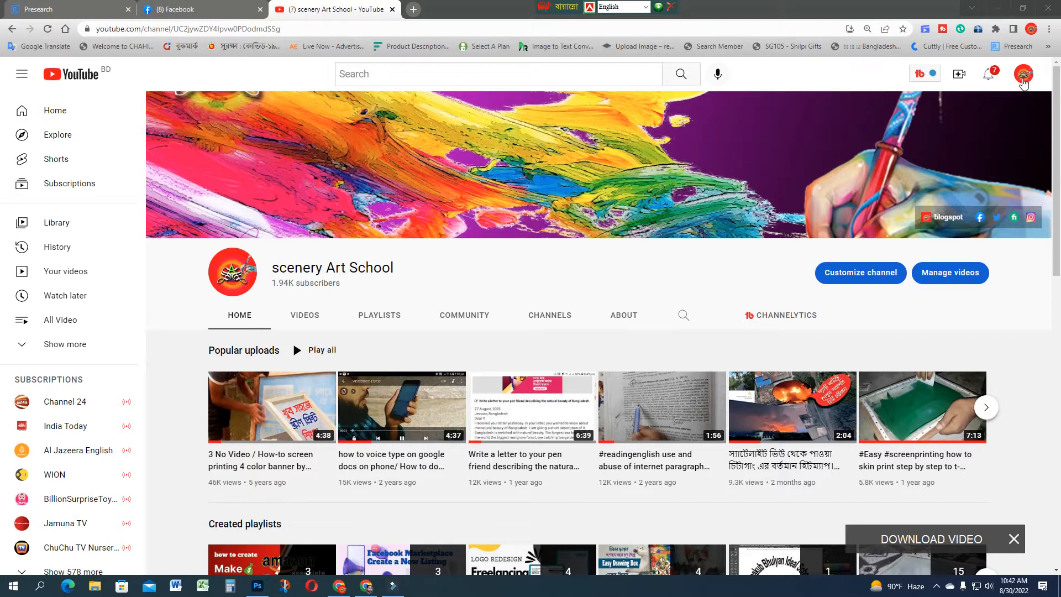
Step: Open YouTube Studio for the channel and bring up the upload defaults in its settings
click(1024, 77)
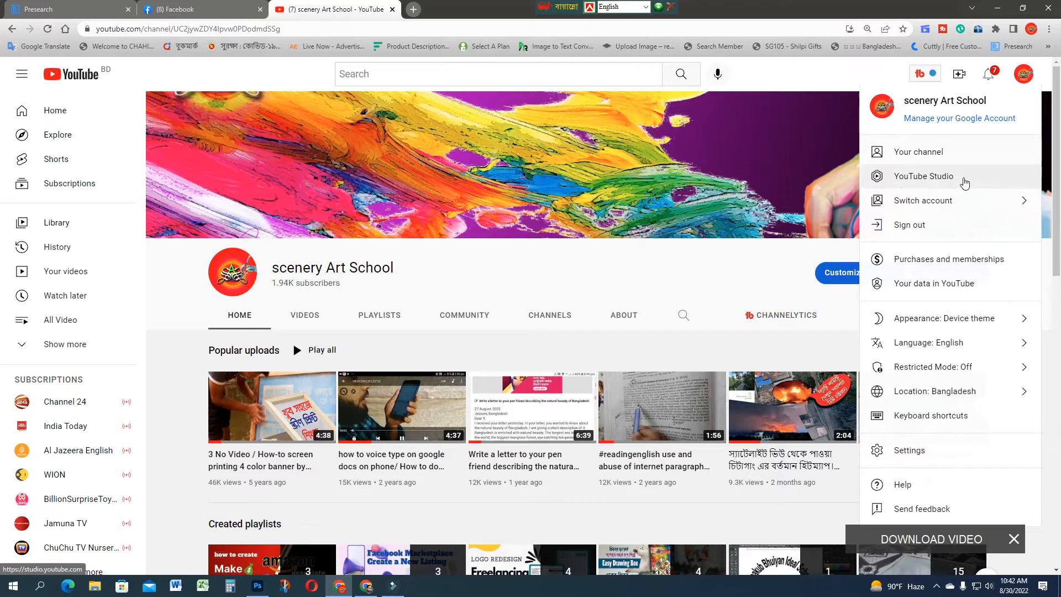
click(939, 184)
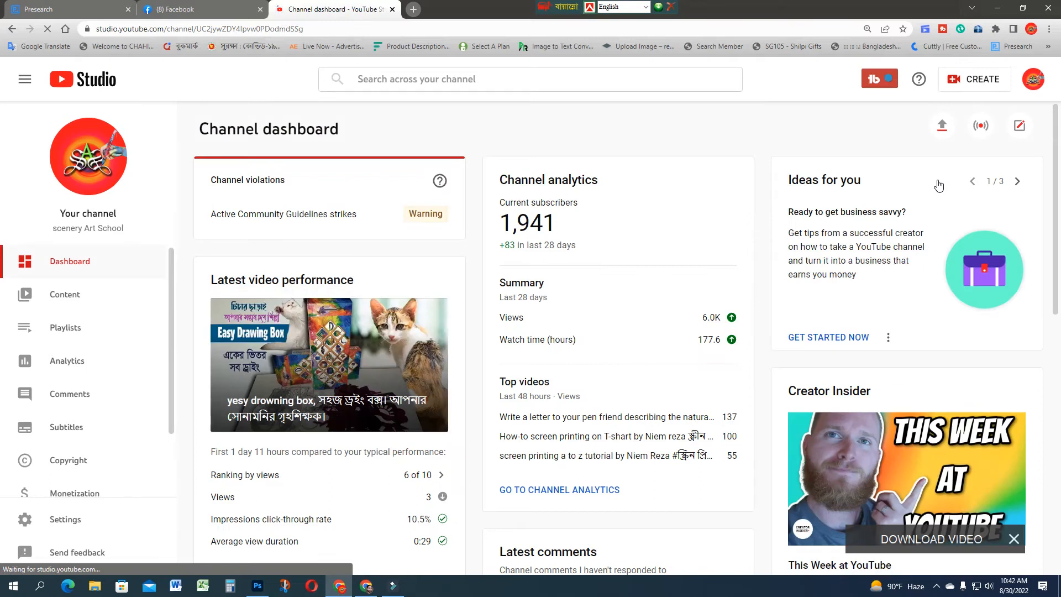
scroll(97, 448, down, 1)
scroll(97, 455, down, 1)
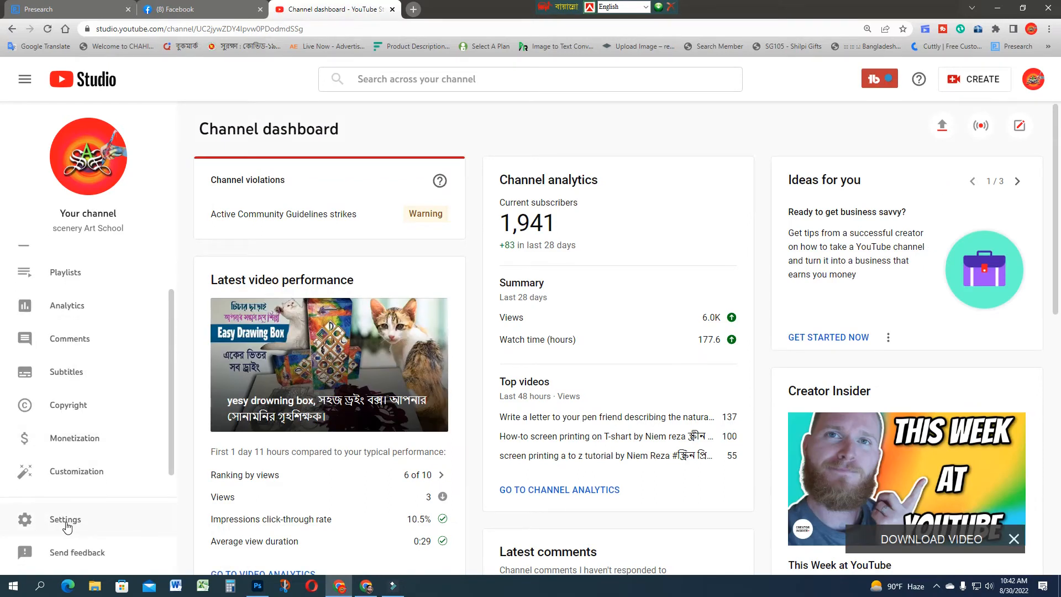
click(66, 524)
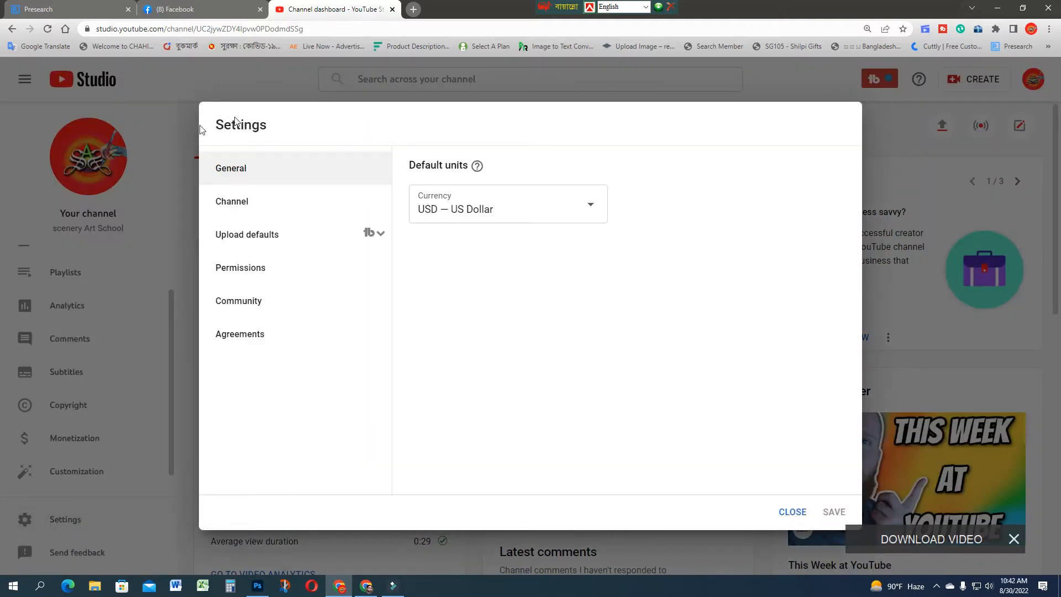
click(266, 242)
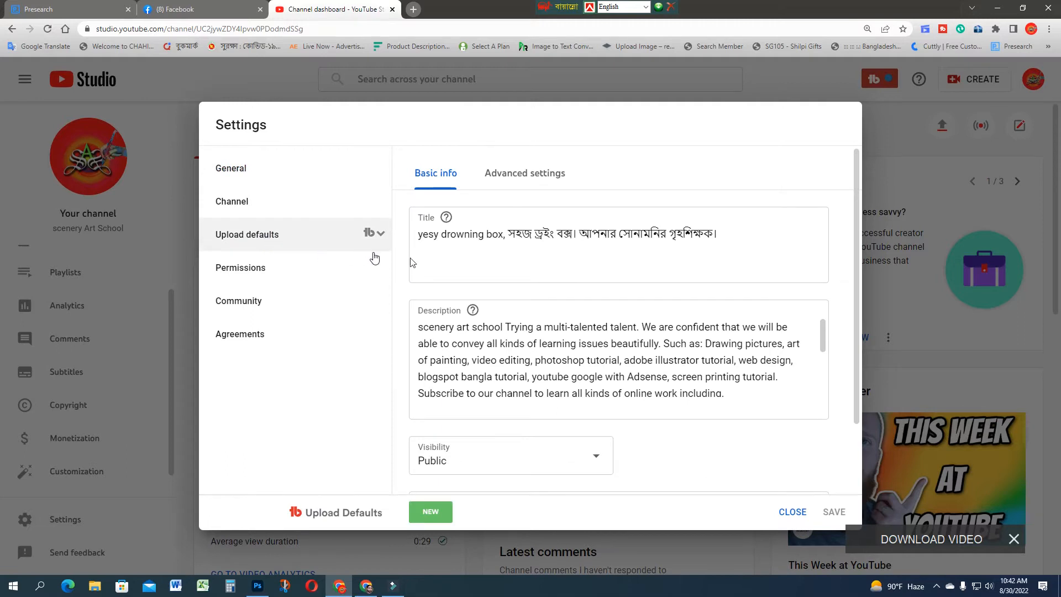
Step: Change the English words at the start of the default title to "Yesy Drowning Dox"
click(539, 236)
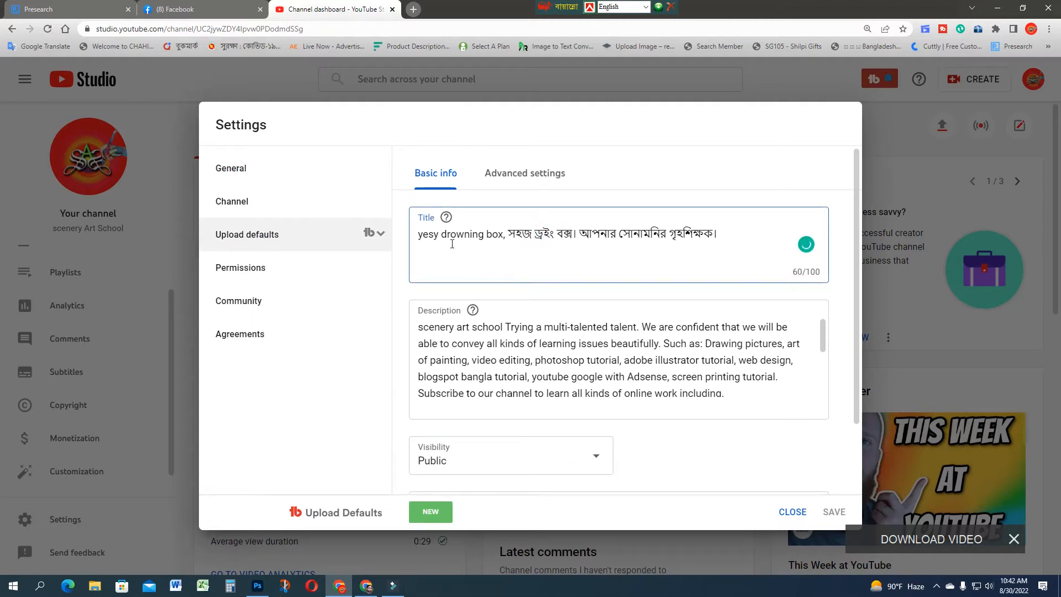
click(426, 236)
key(BackSpace)
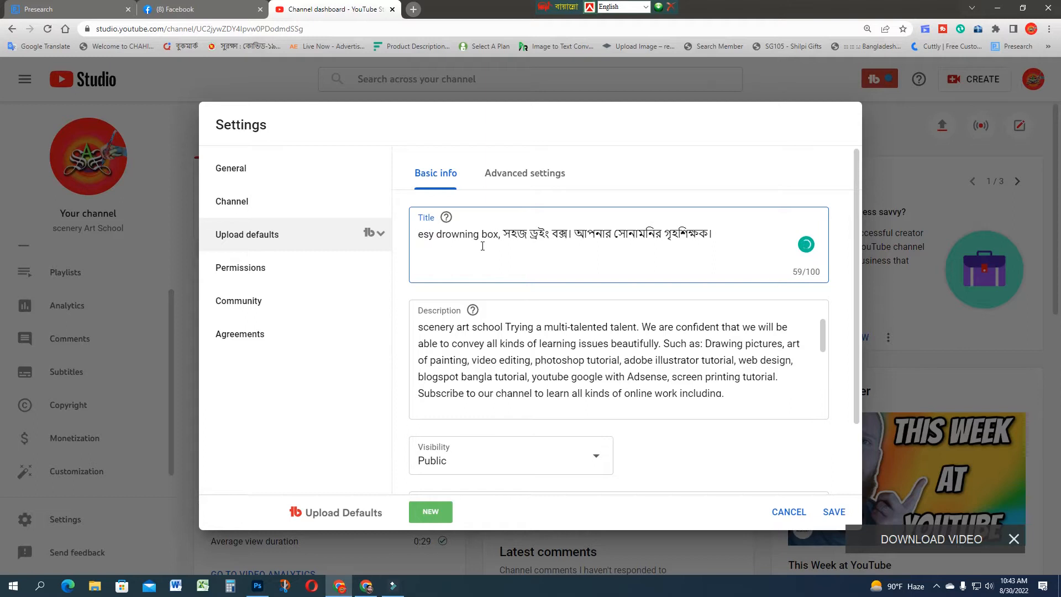
text(Y)
click(449, 237)
key(BackSpace)
text(D)
click(496, 232)
key(BackSpace)
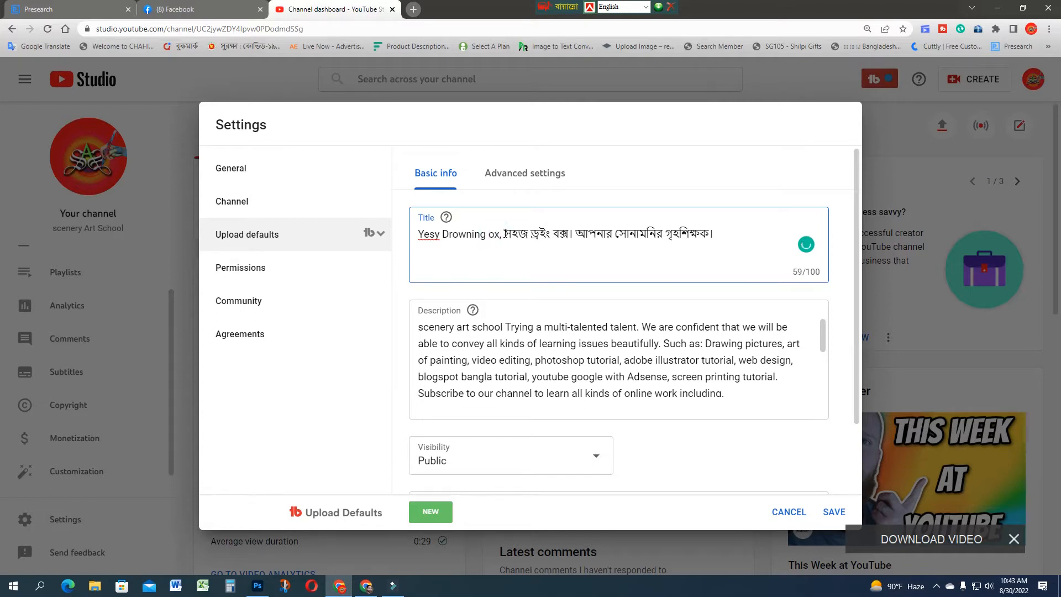
text(D)
click(509, 235)
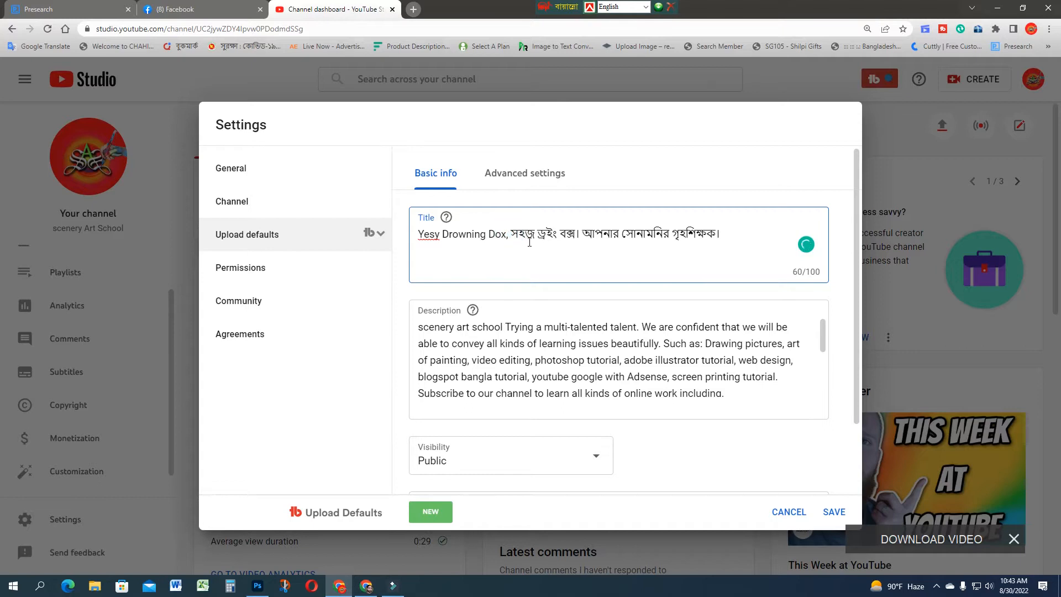
click(432, 237)
click(725, 234)
Step: Review the default description from the channel introduction down to the links and contact details at its end
click(493, 328)
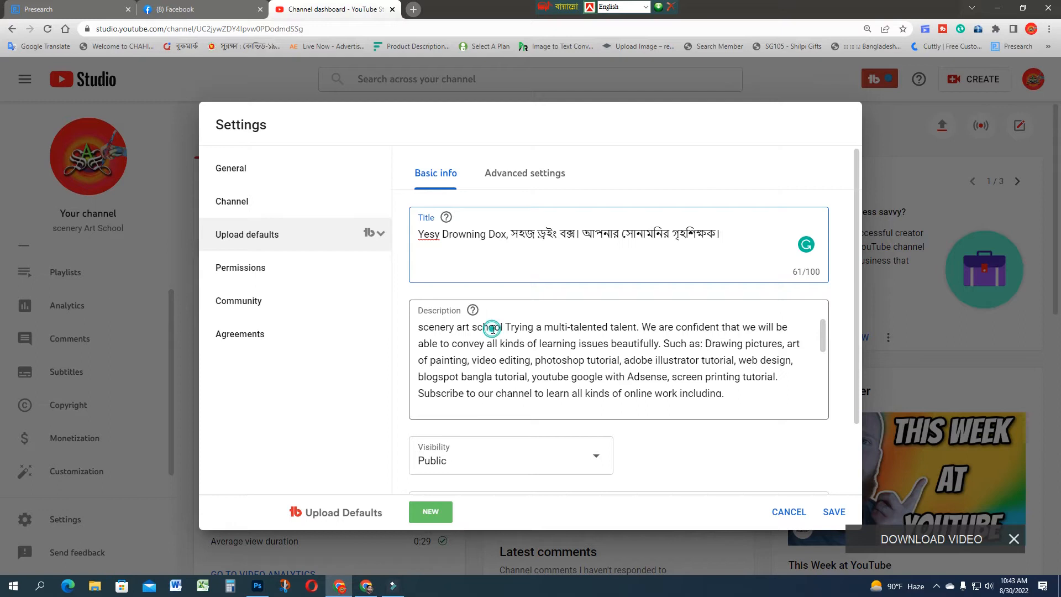
click(428, 327)
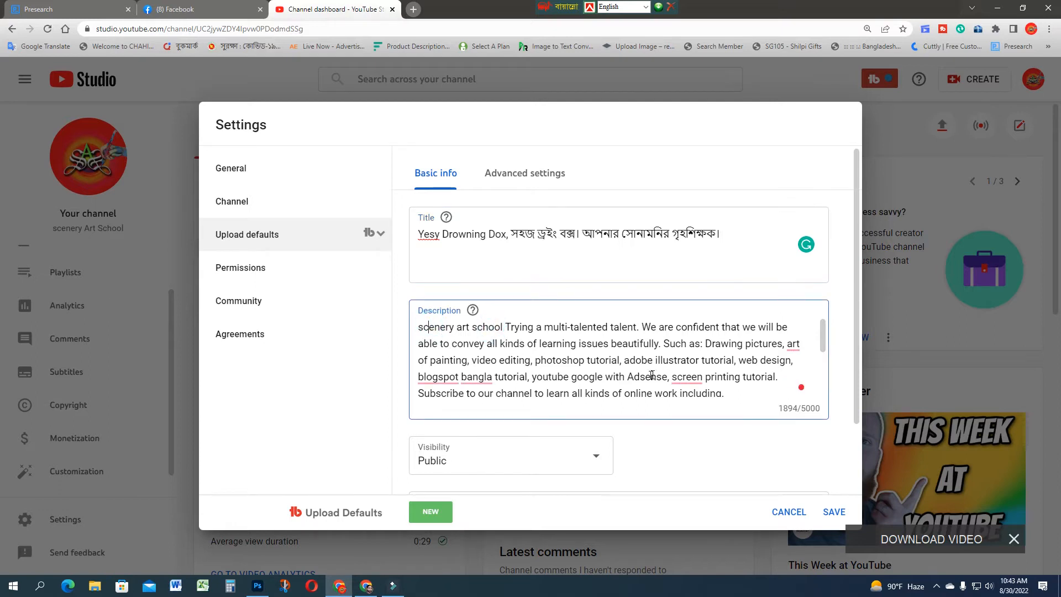
click(573, 331)
scroll(562, 349, down, 1)
scroll(562, 350, up, 1)
scroll(550, 348, down, 1)
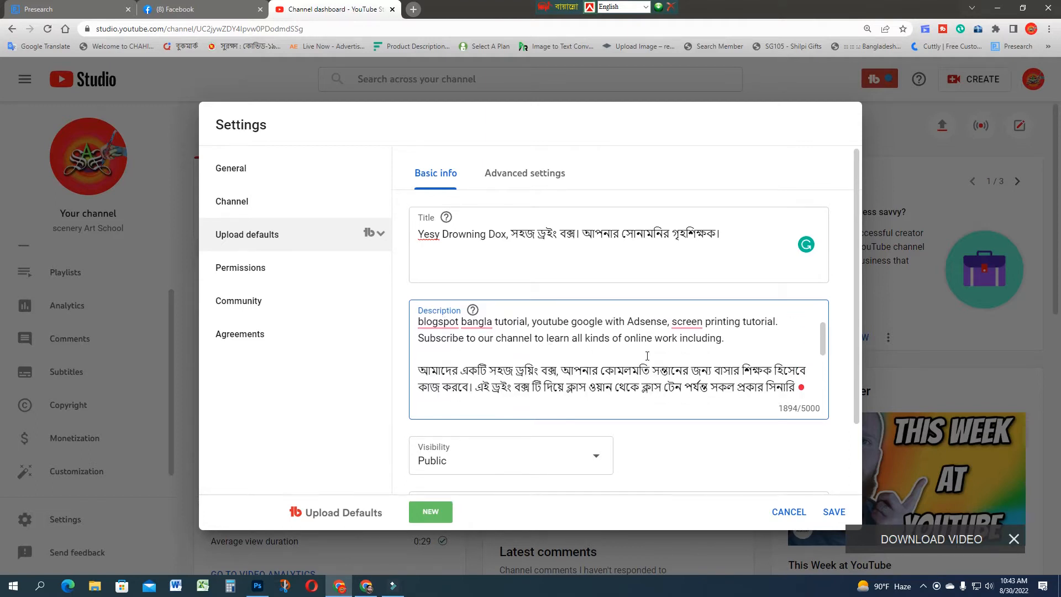
scroll(647, 356, down, 1)
scroll(647, 357, down, 6)
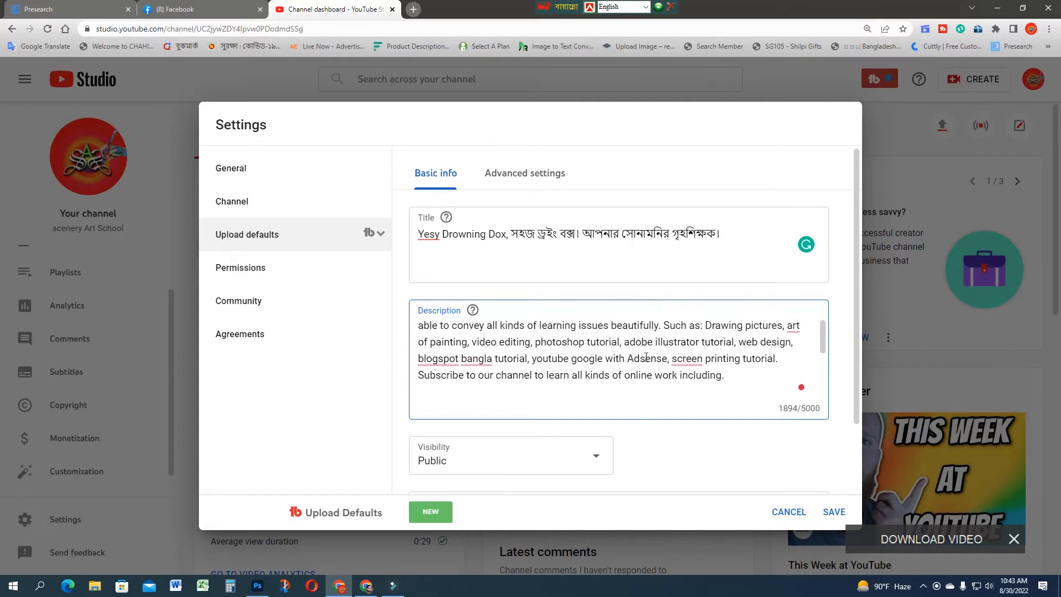
scroll(646, 357, down, 2)
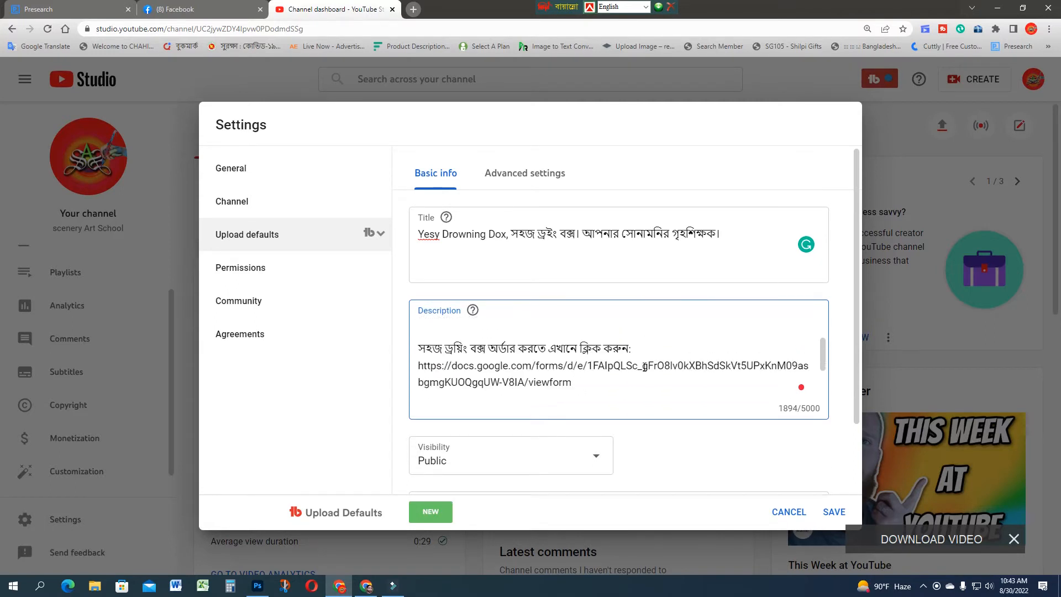
scroll(549, 357, down, 6)
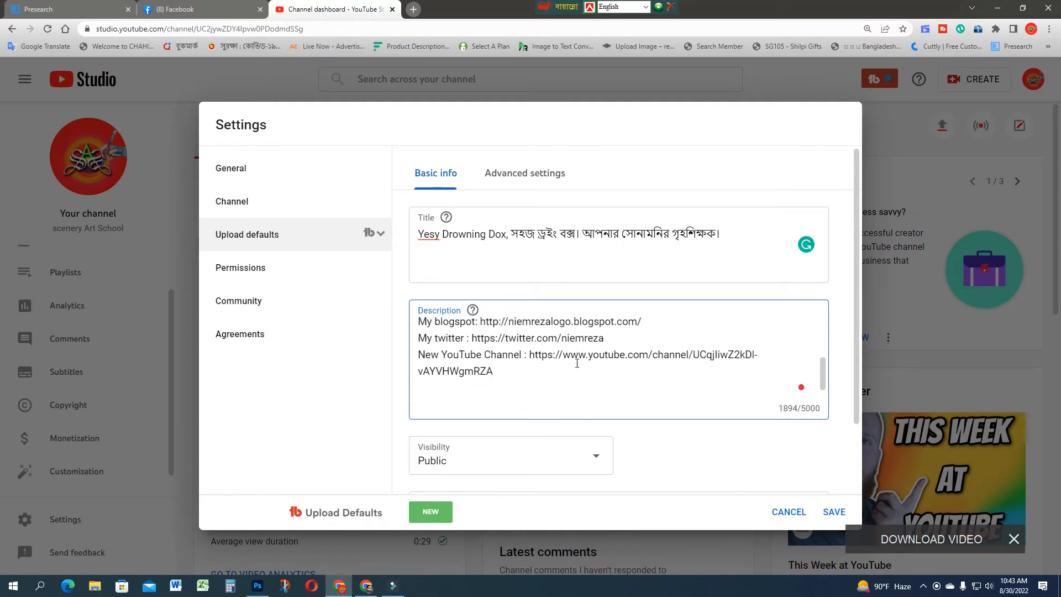
scroll(626, 382, down, 1)
scroll(758, 470, down, 2)
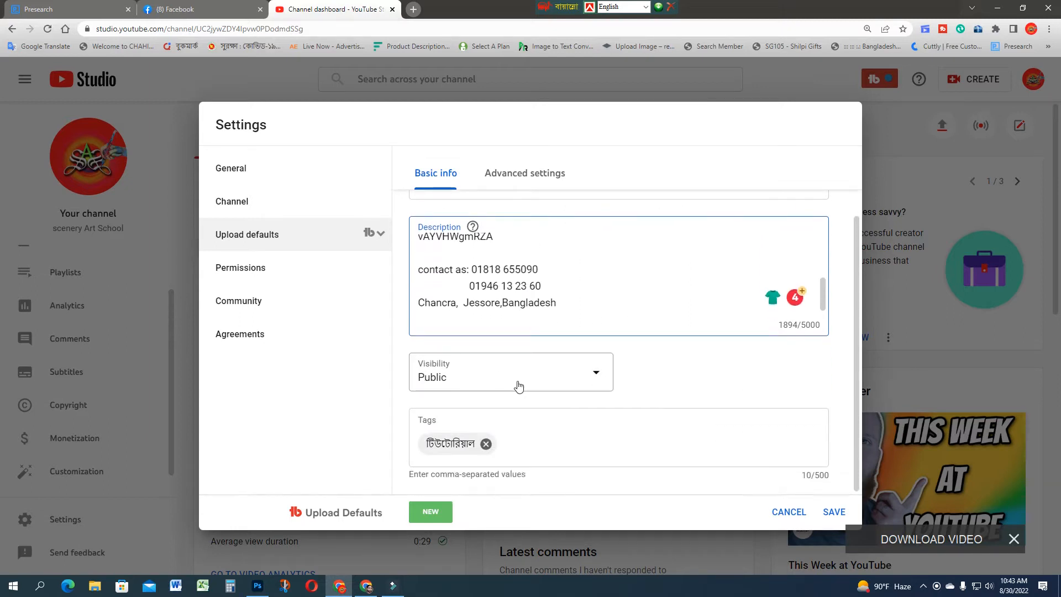
Step: Check the available default visibility options without changing the selection, and locate the default tags entry
click(597, 377)
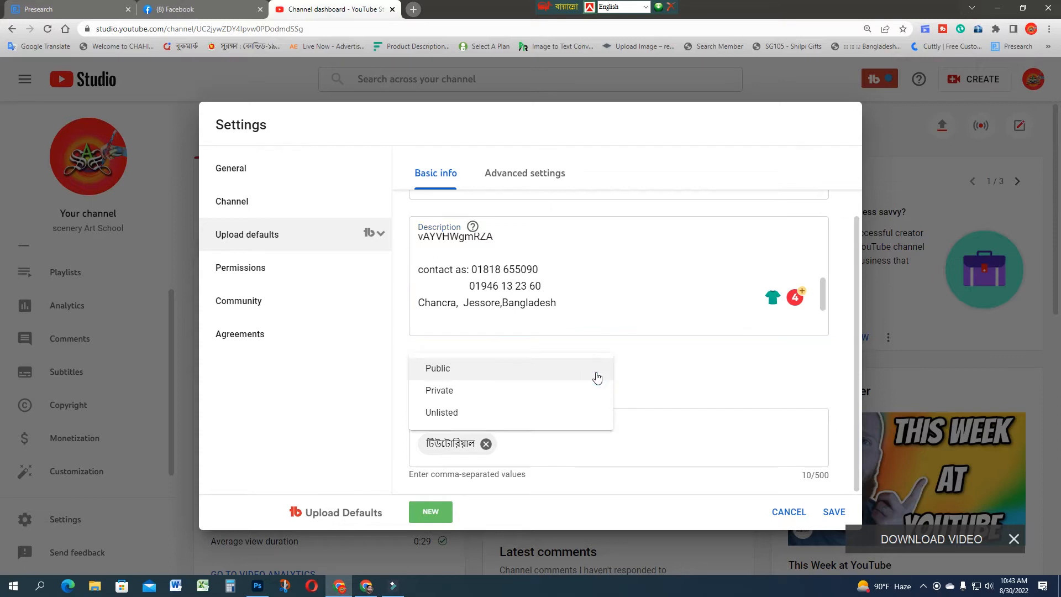
click(671, 379)
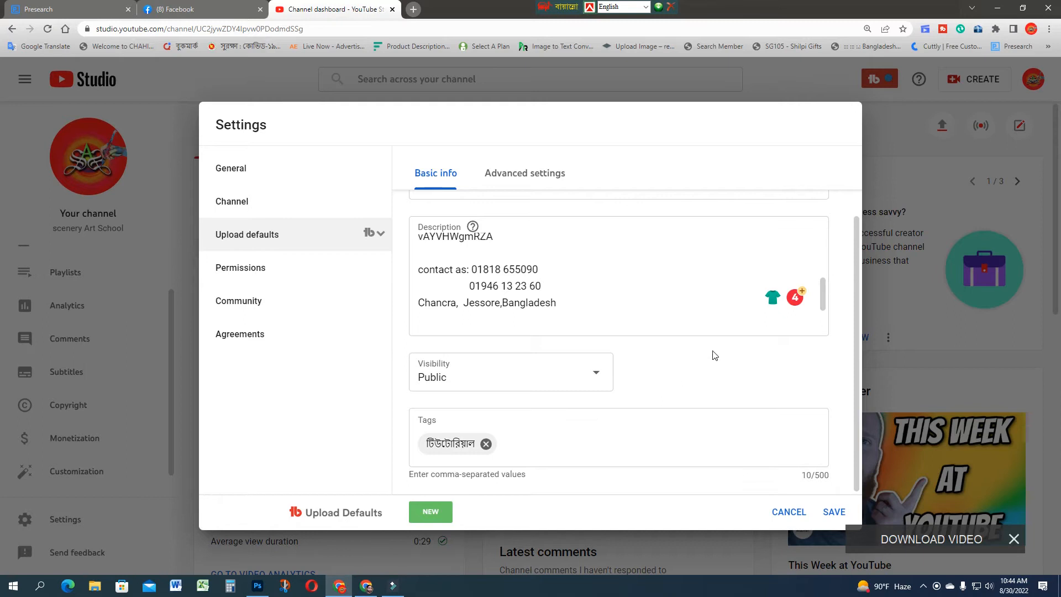
click(527, 443)
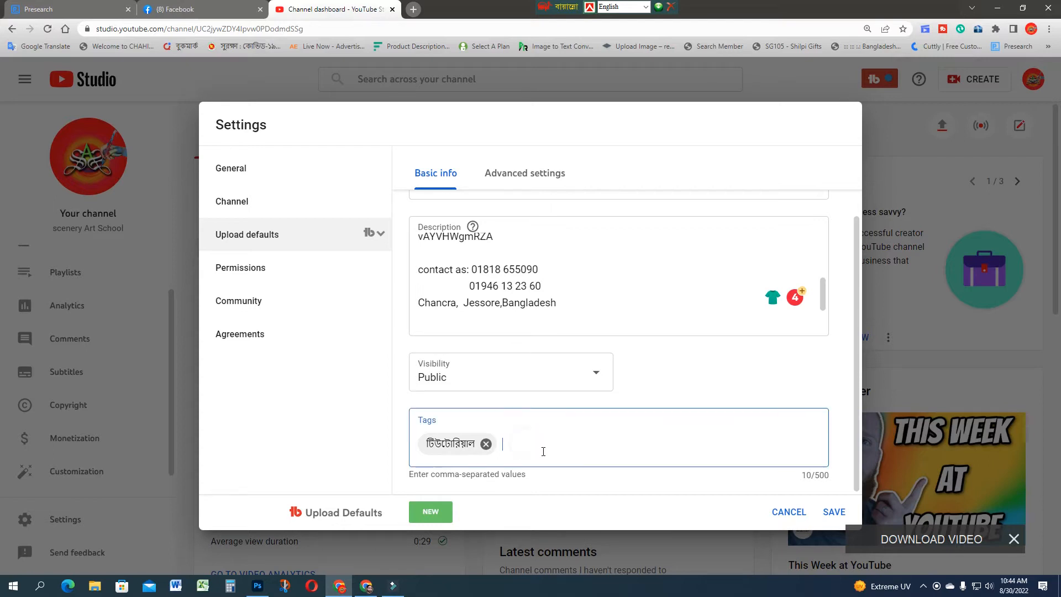
Step: Copy the complete default title
scroll(544, 451, up, 2)
click(643, 237)
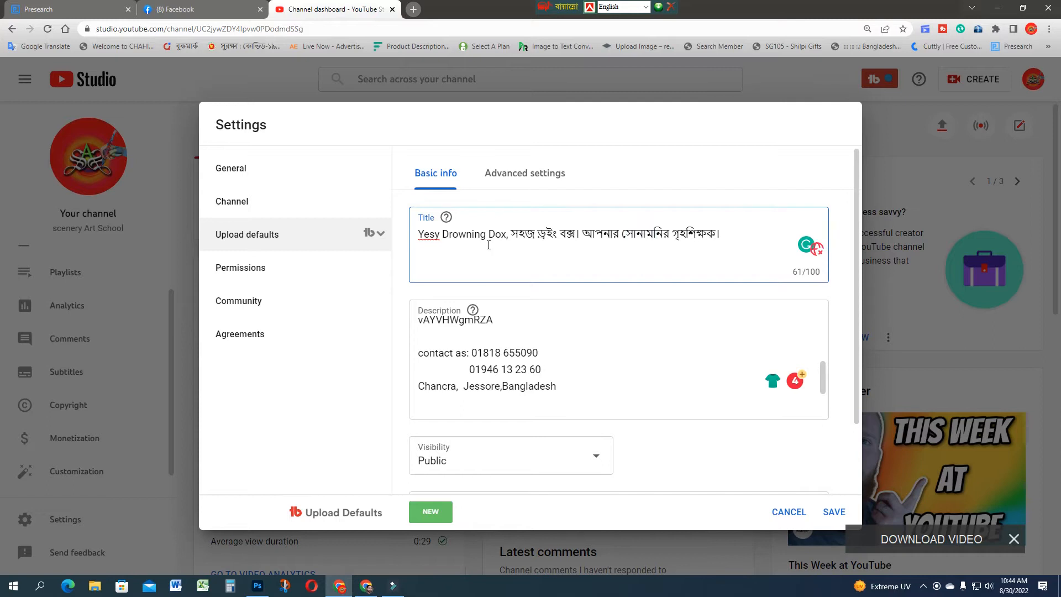
triple_click(751, 237)
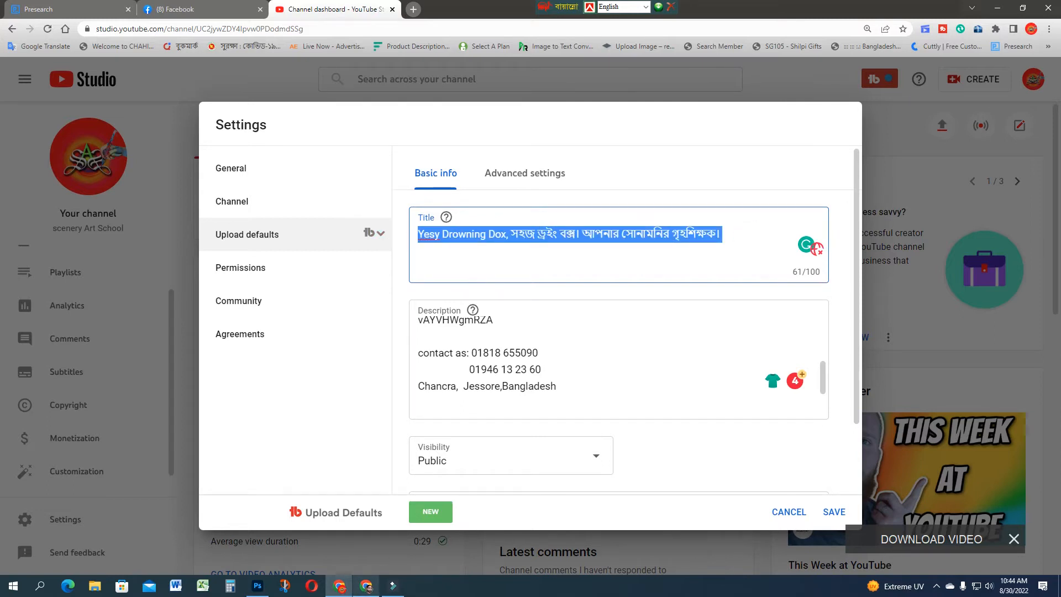
Step: Switch to the other Chrome window, close both open Facebook chats, and open the TunePocket YouTube tags generator in a new tab
click(366, 586)
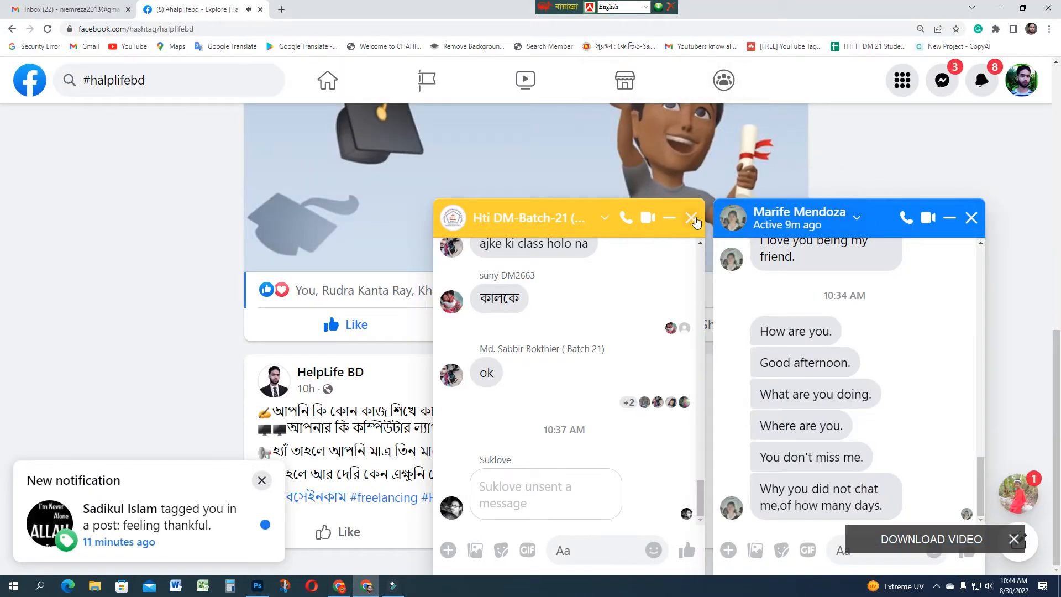
click(691, 217)
click(971, 220)
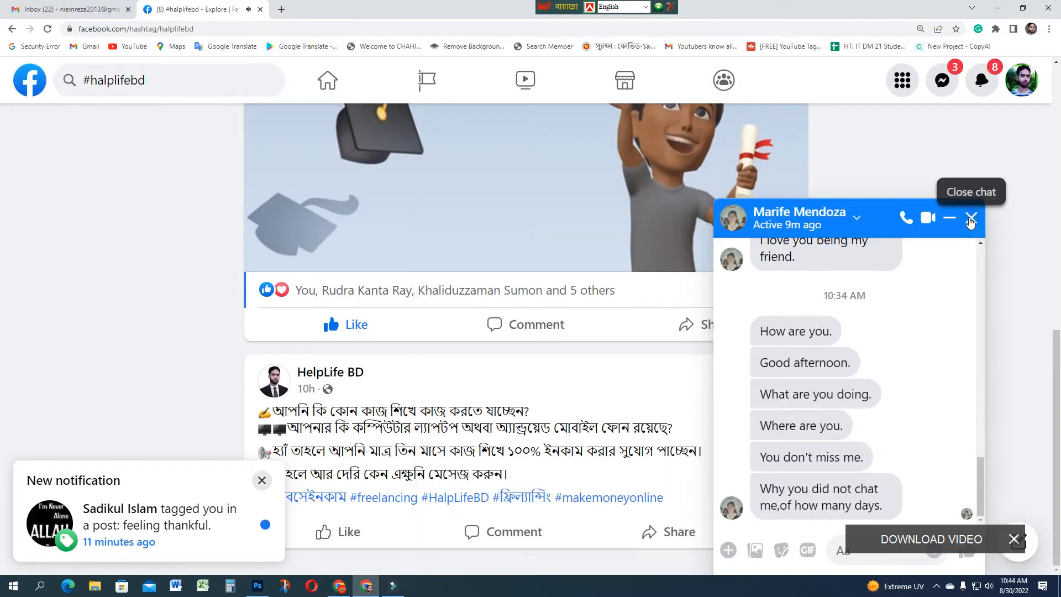
click(971, 219)
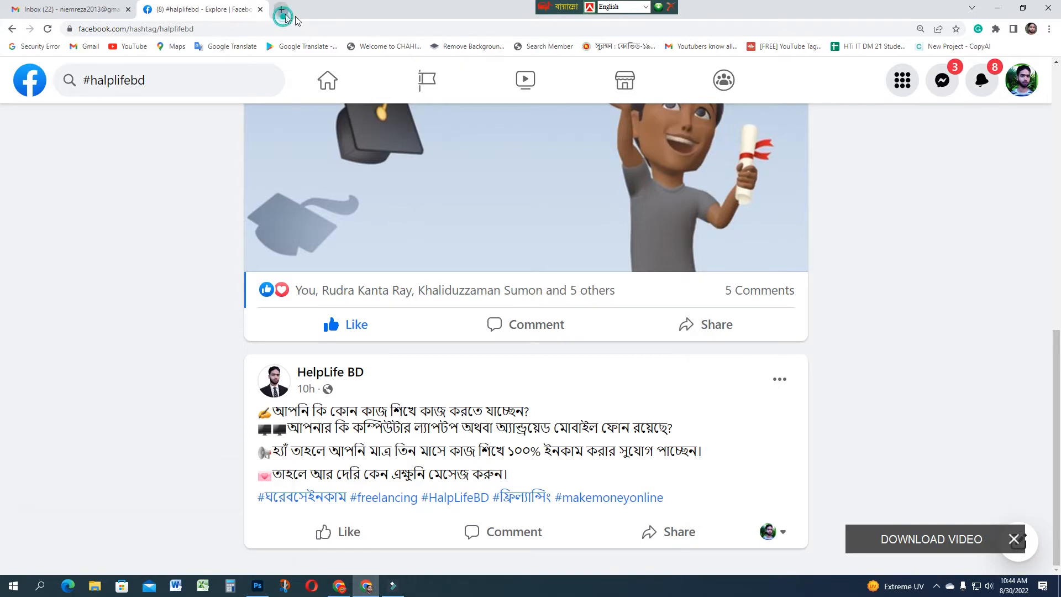
click(281, 10)
click(778, 49)
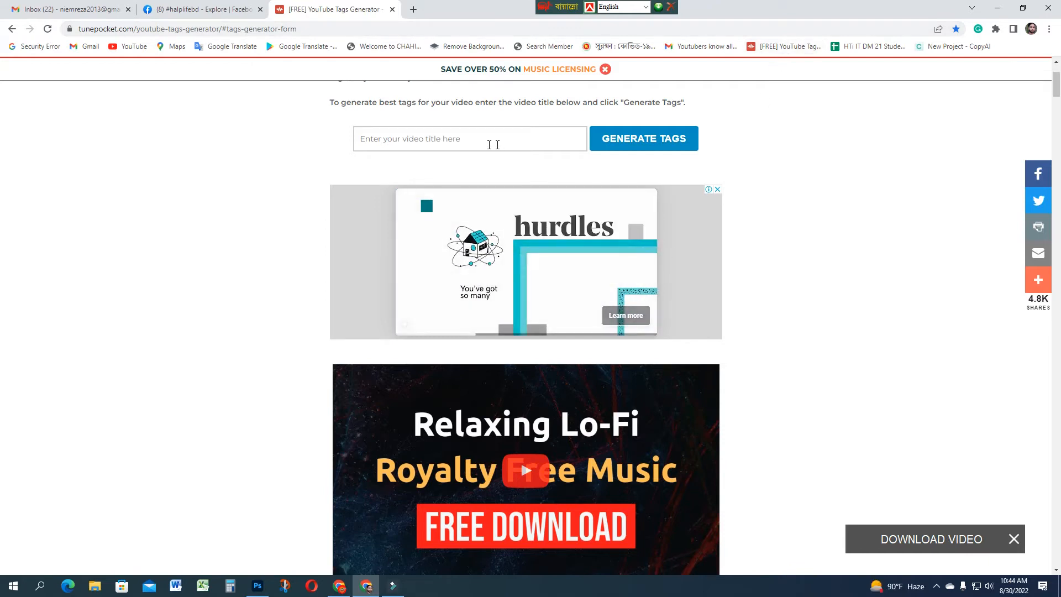
Step: Generate tag suggestions from the full copied video title, including its Bengali text
click(429, 140)
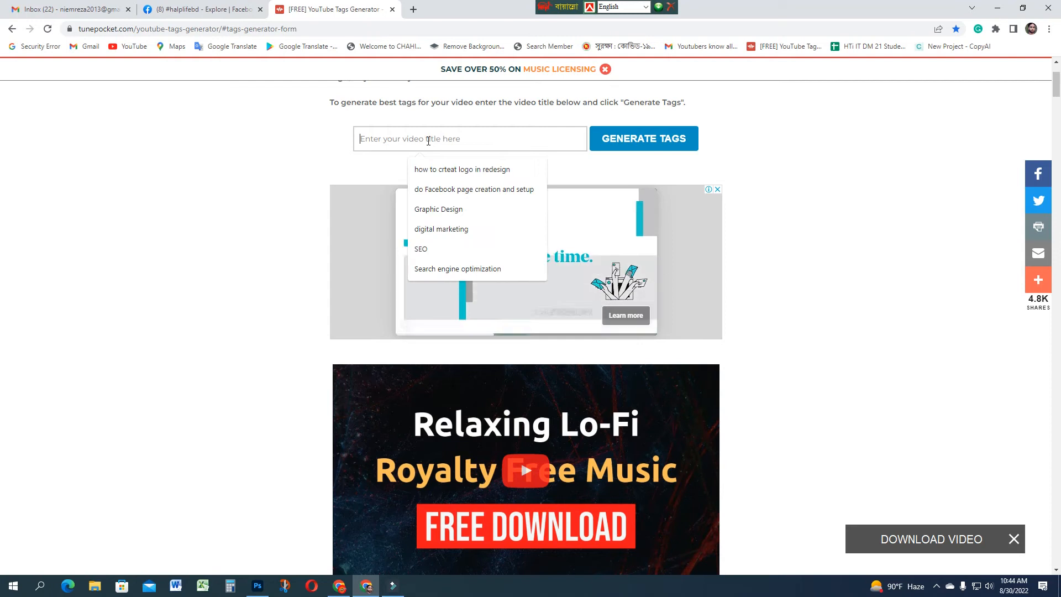
key(ctrl+v)
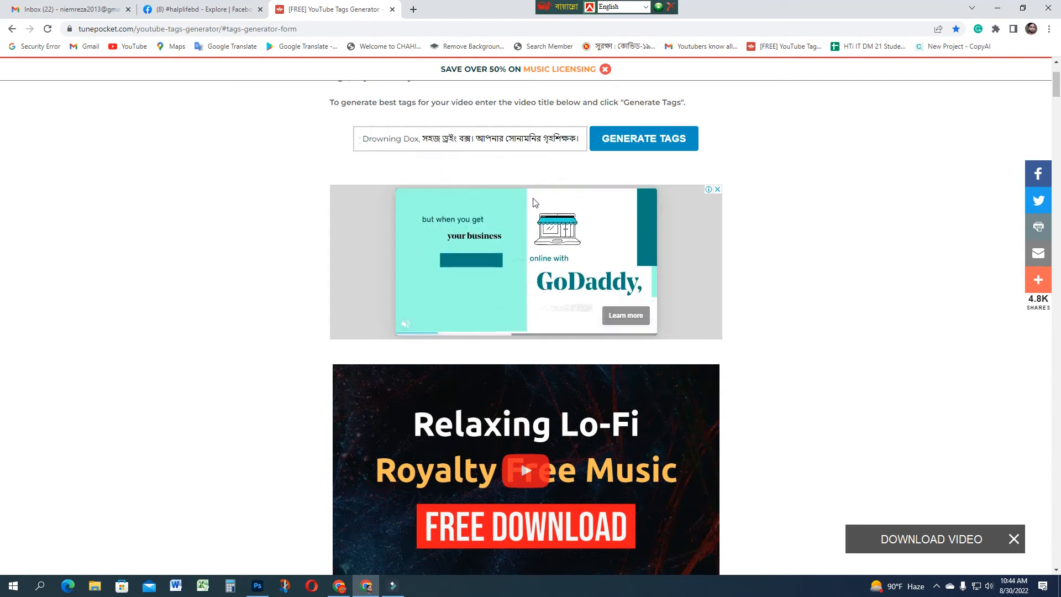
click(622, 145)
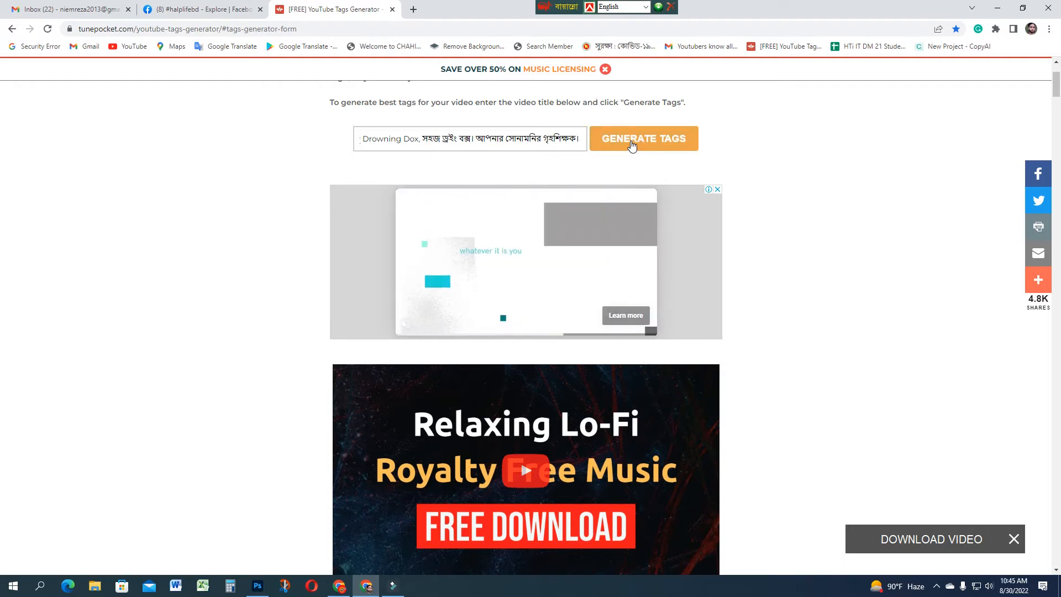
click(633, 145)
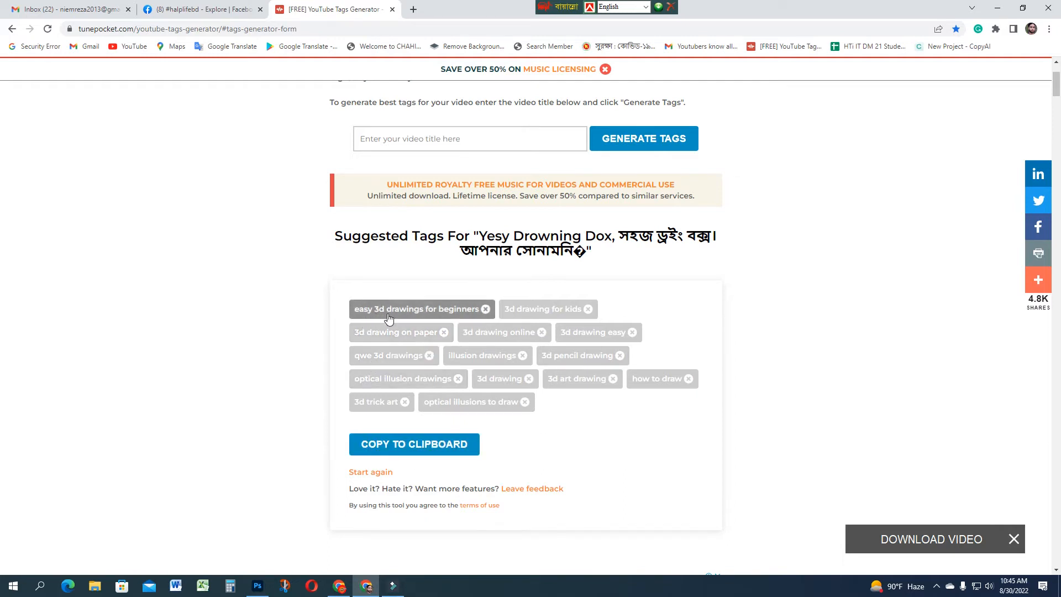
Step: Generate tags again using only the English part of the copied title, "Yesy Drowning Dox"
click(519, 139)
text(Yesy Drowning Dox, সহজ ড্রইং বক্স। আপনার সোনামনির গৃহশিক্ষক।)
click(491, 139)
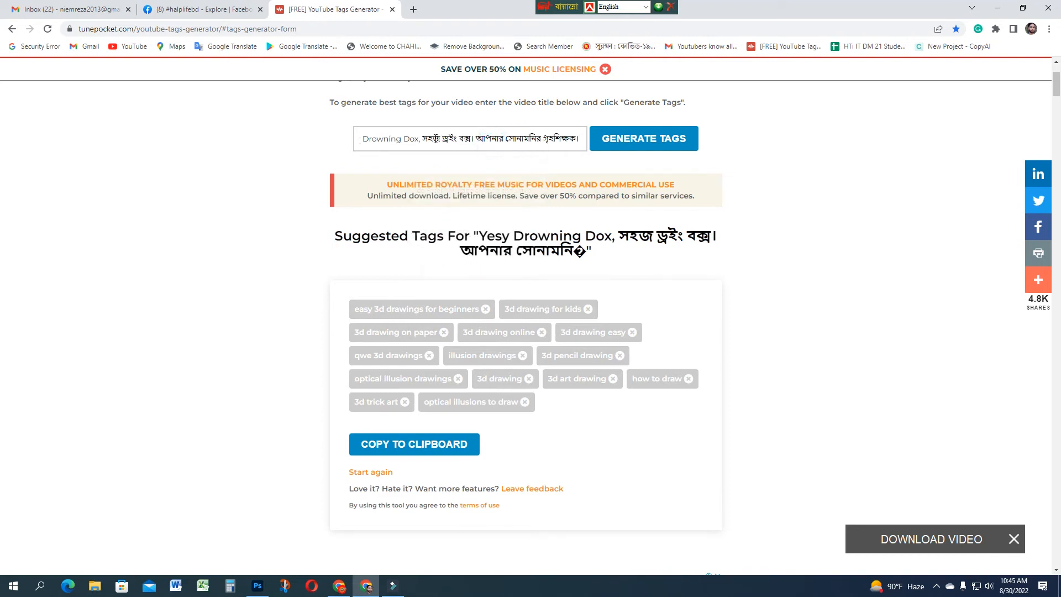
drag(419, 138, 602, 129)
key(BackSpace)
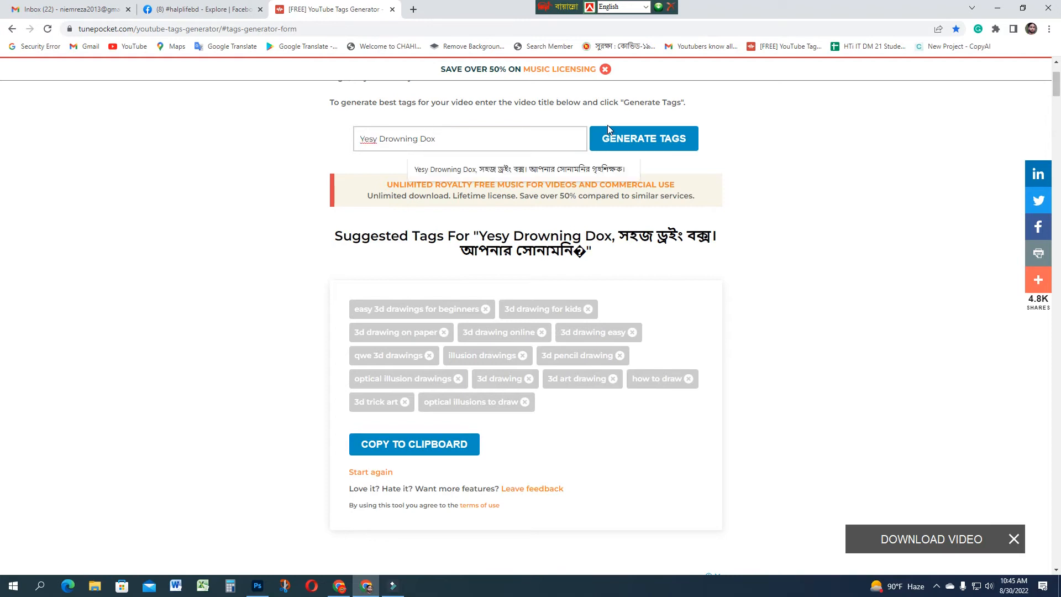
click(639, 145)
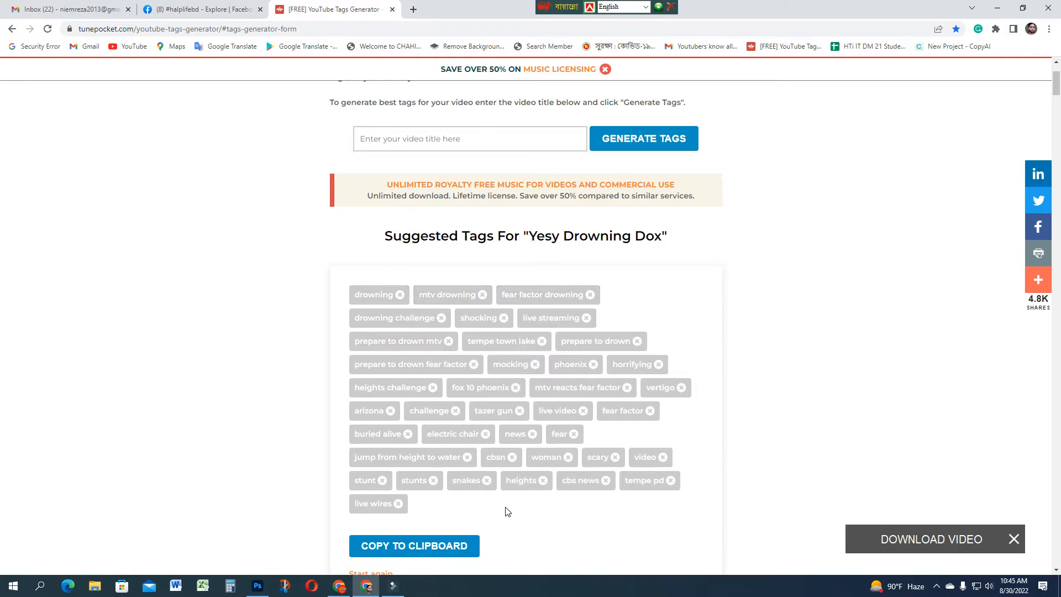
Step: Copy the generated tag suggestions and paste them into the default Tags field of the channel's upload defaults
click(392, 552)
click(340, 587)
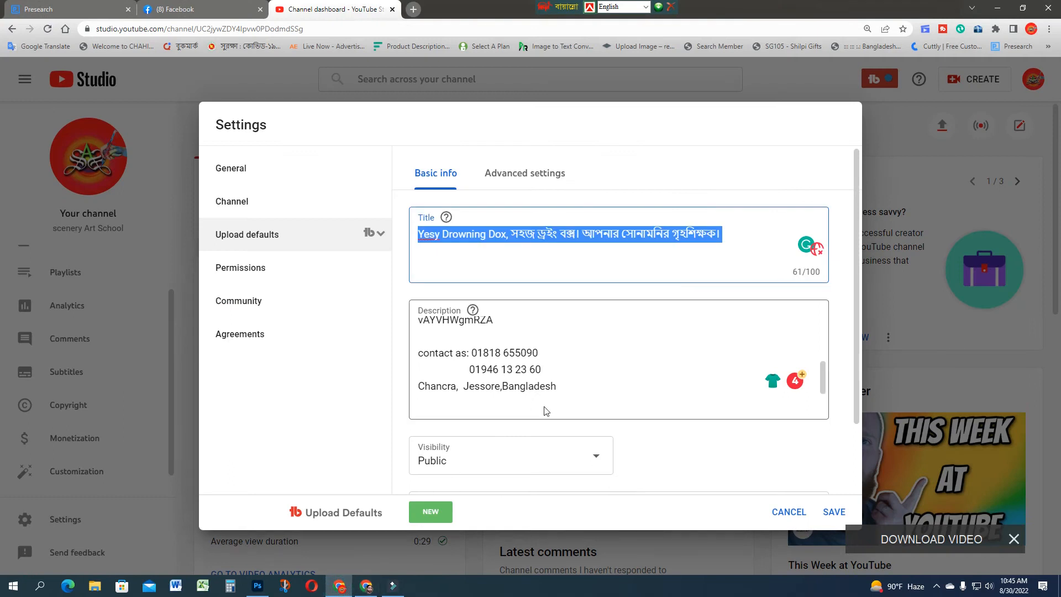
scroll(503, 457, down, 2)
click(527, 453)
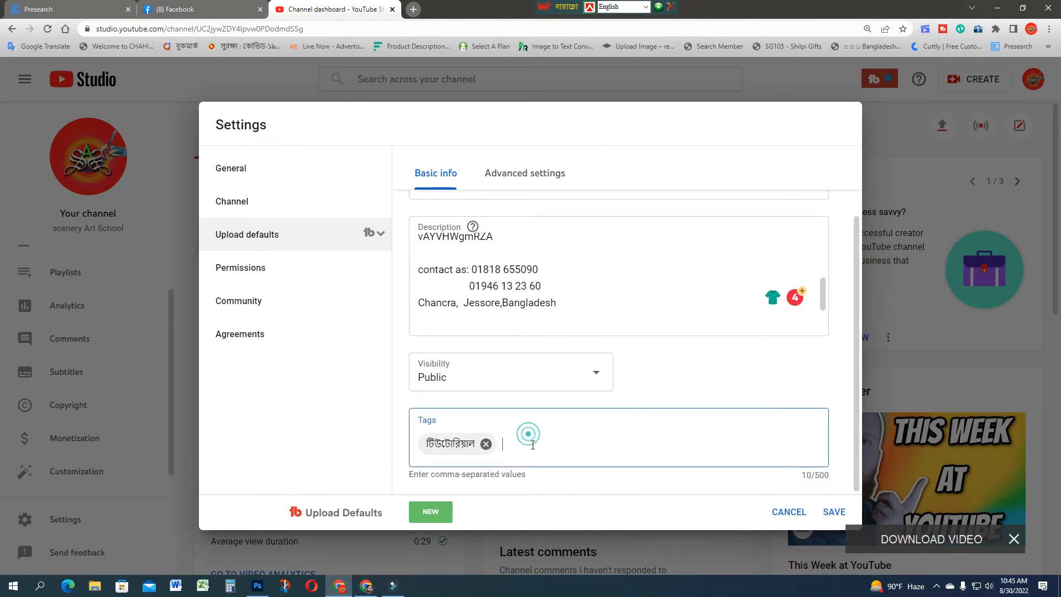
key(ctrl+v)
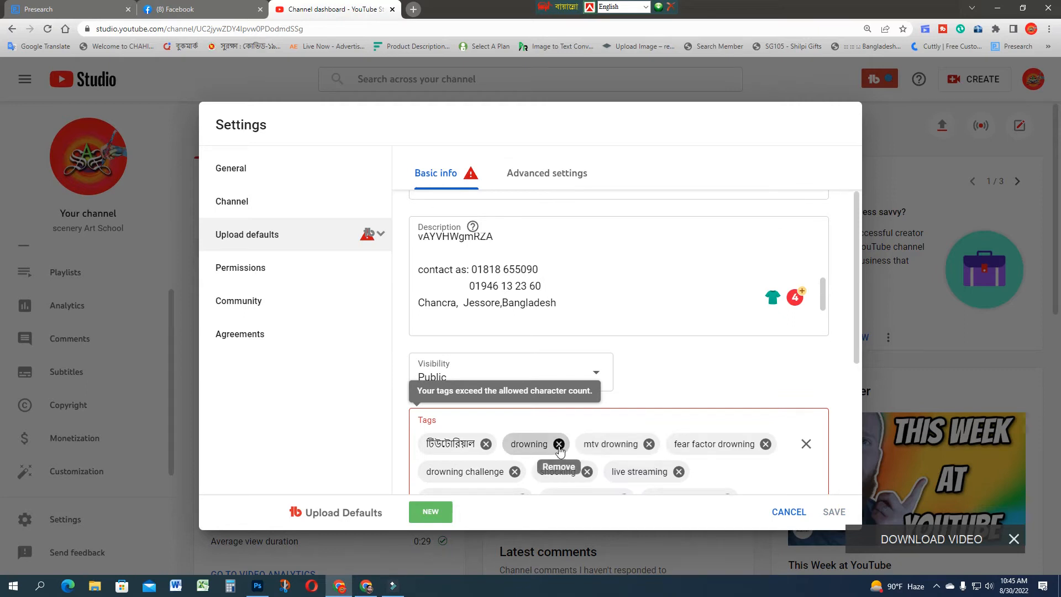
Step: Remove the tags "mtv drowning", "drowning challenge", "live streaming" and "prepare to drown mtv" from the default tags
click(648, 445)
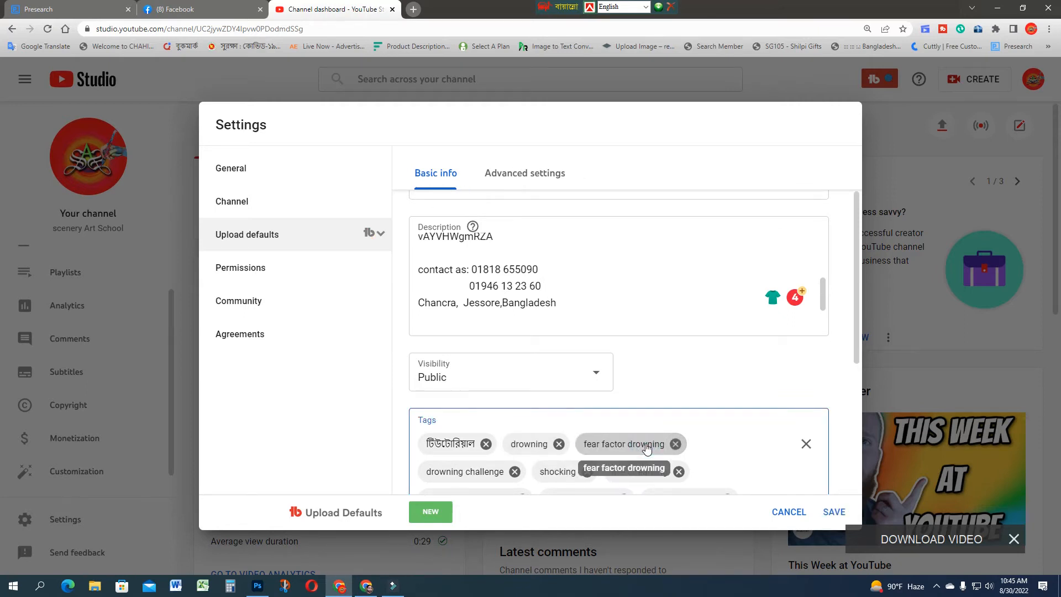
scroll(648, 446, down, 1)
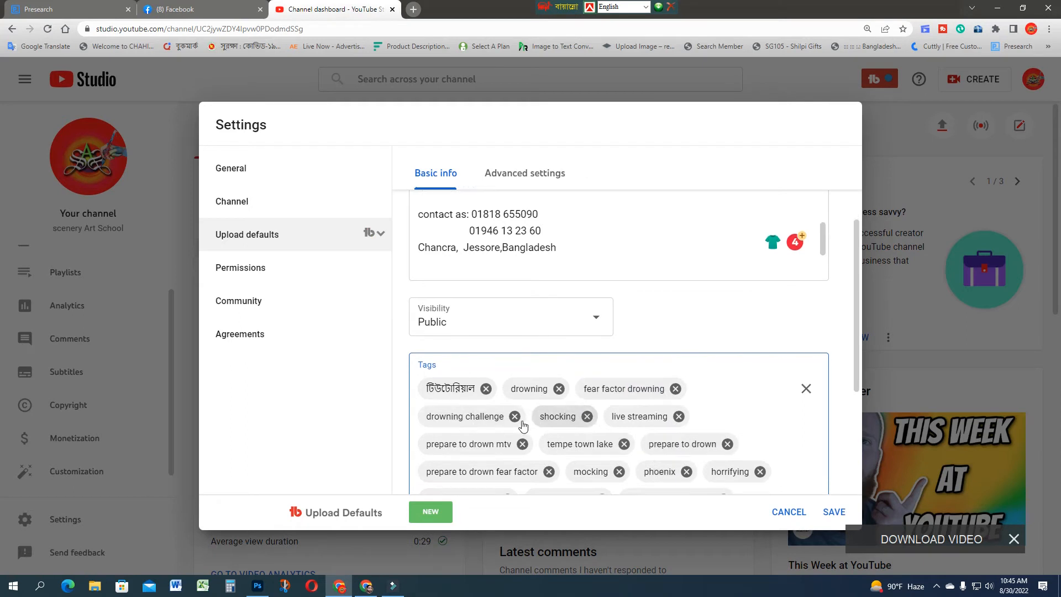
click(515, 416)
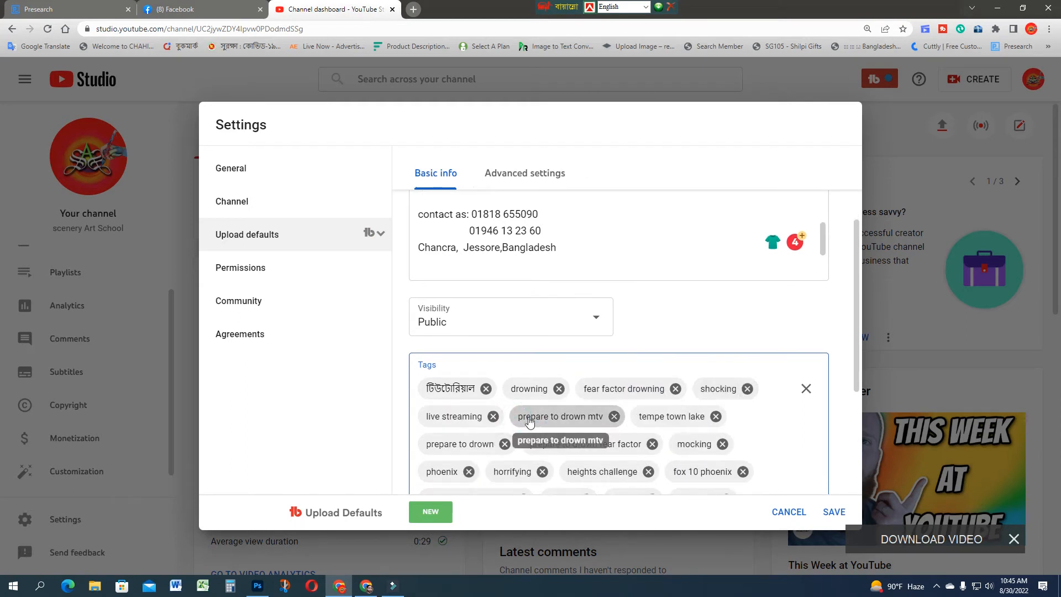
click(494, 416)
click(522, 416)
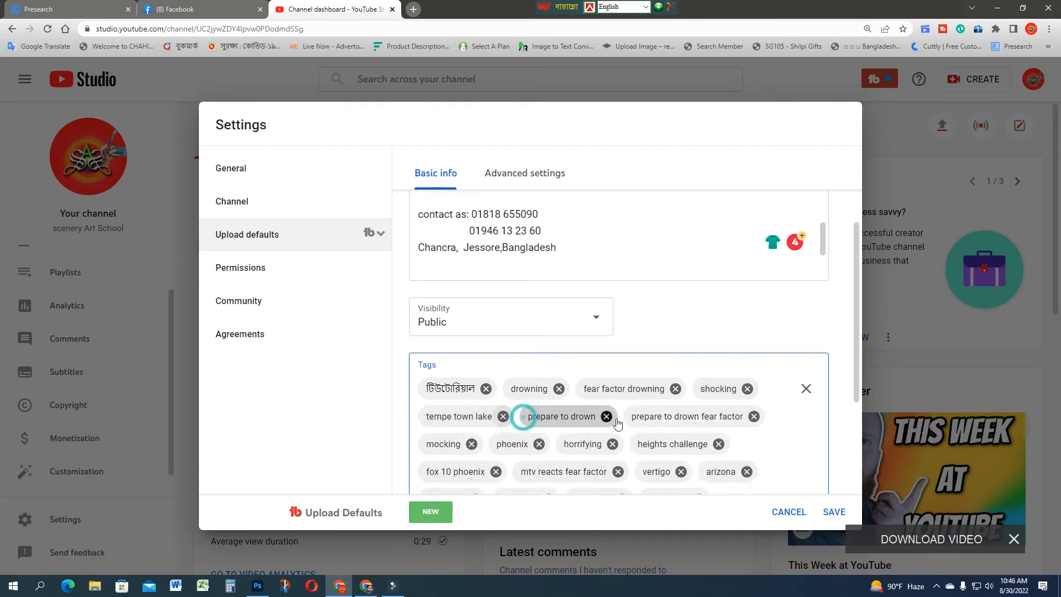
Step: Review the default title, description, visibility and remaining tags in the basic upload settings
scroll(705, 434, down, 2)
scroll(704, 433, down, 1)
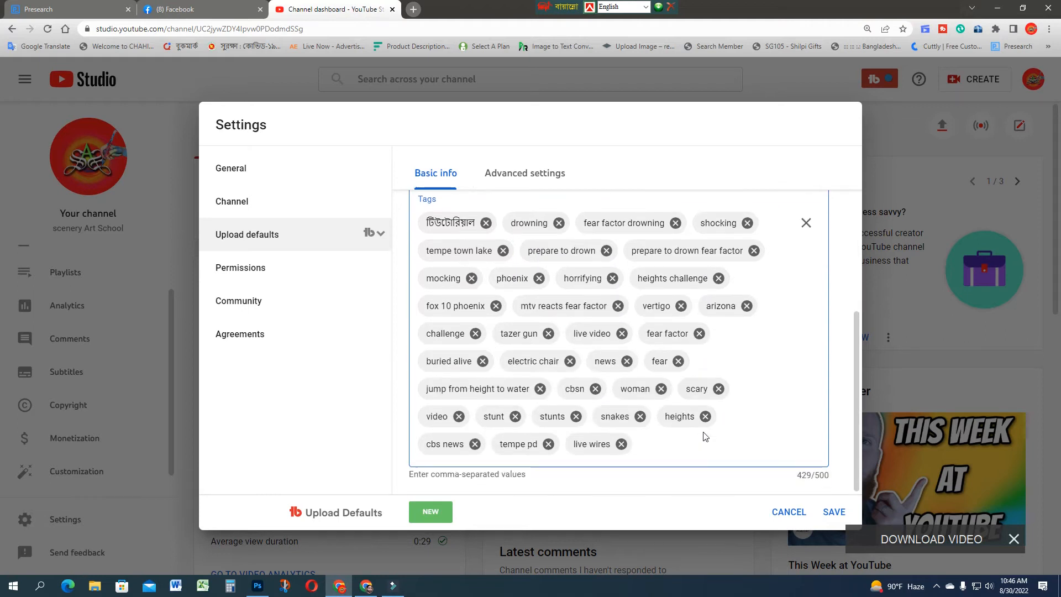
scroll(674, 398, up, 4)
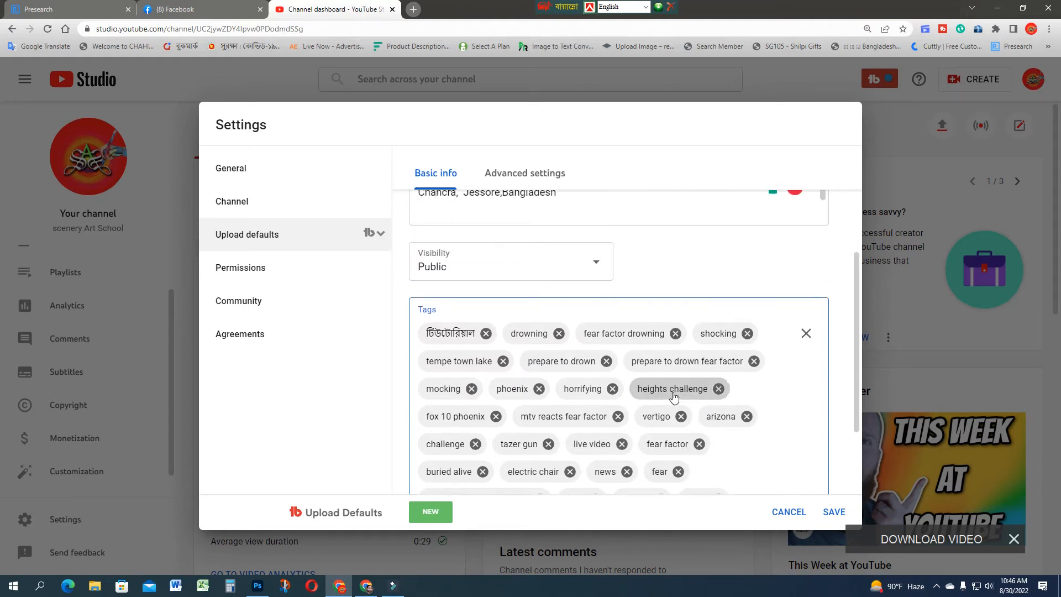
scroll(673, 396, down, 4)
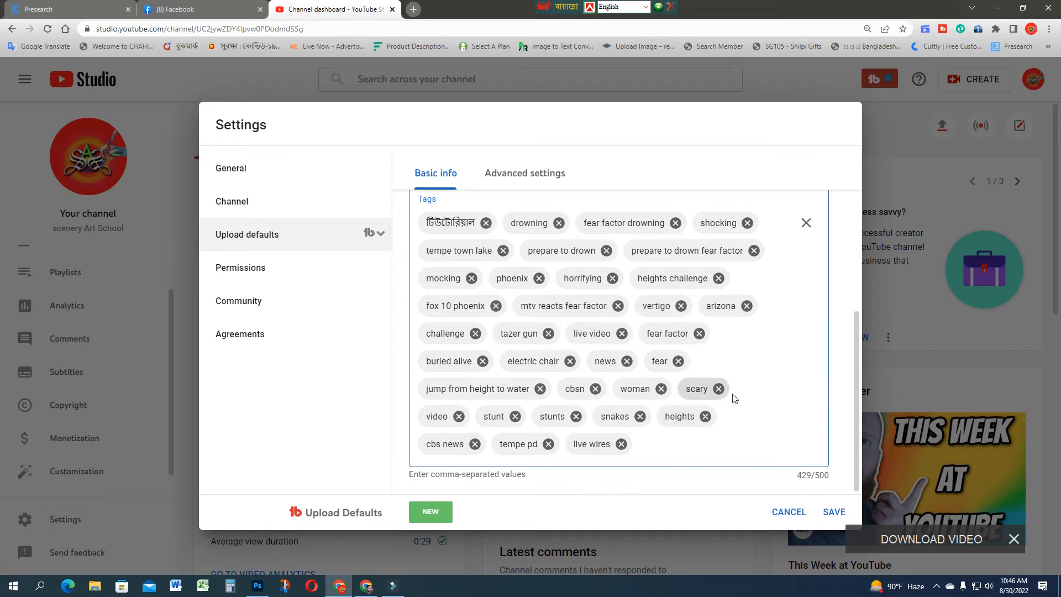
scroll(788, 452, up, 3)
scroll(789, 452, up, 3)
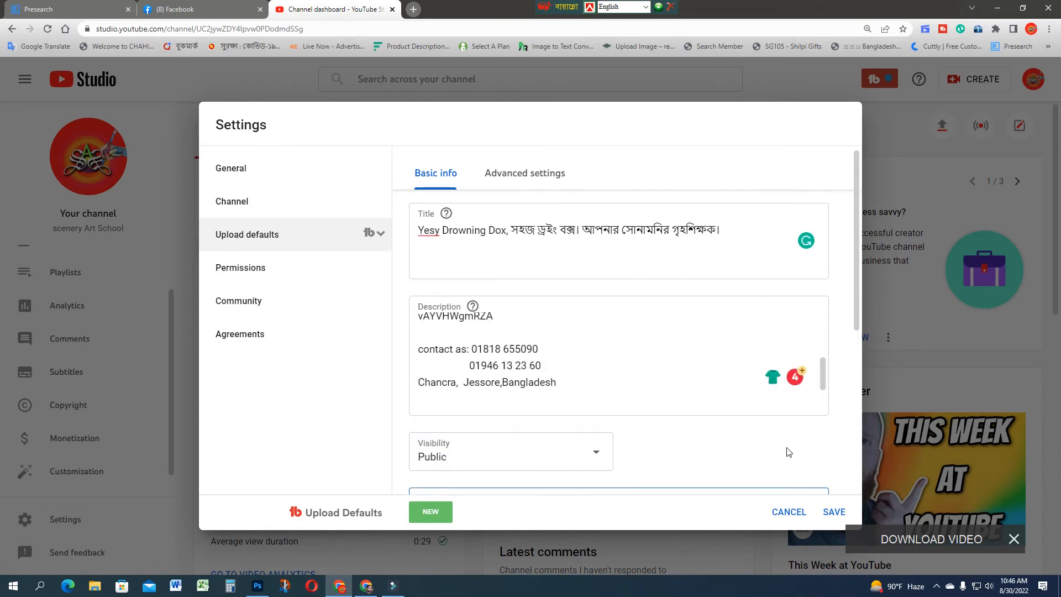
scroll(599, 387, up, 1)
scroll(600, 387, up, 5)
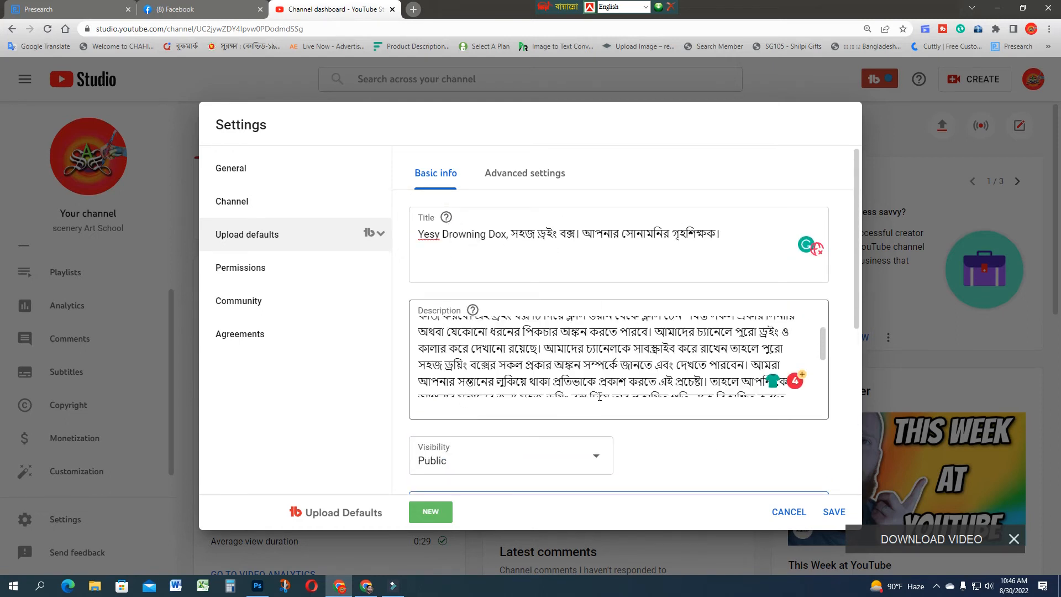
scroll(591, 418, down, 10)
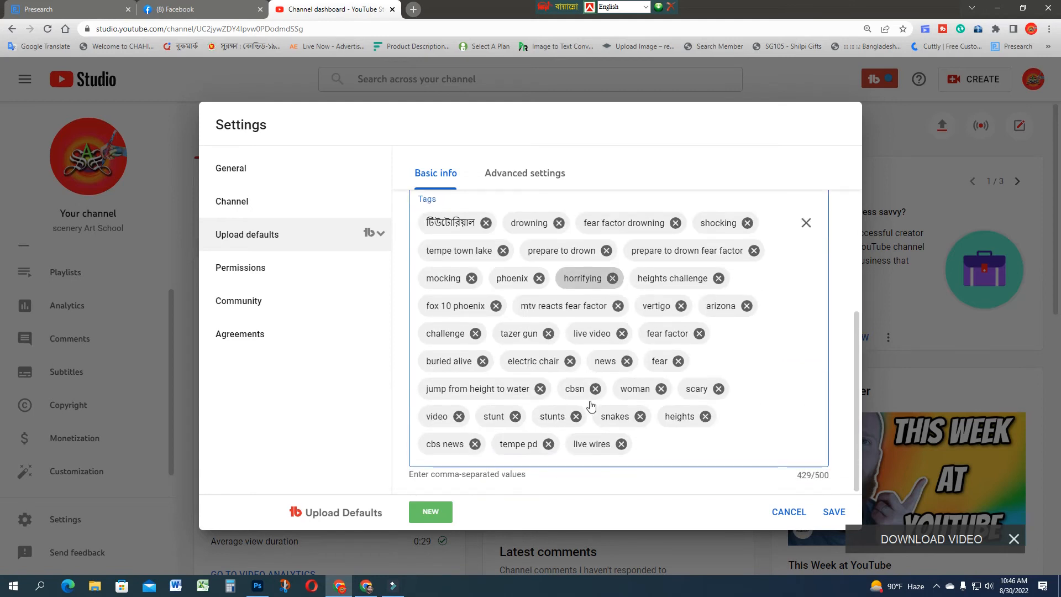
Step: Set the default video language to Bangla in the advanced upload settings
click(513, 176)
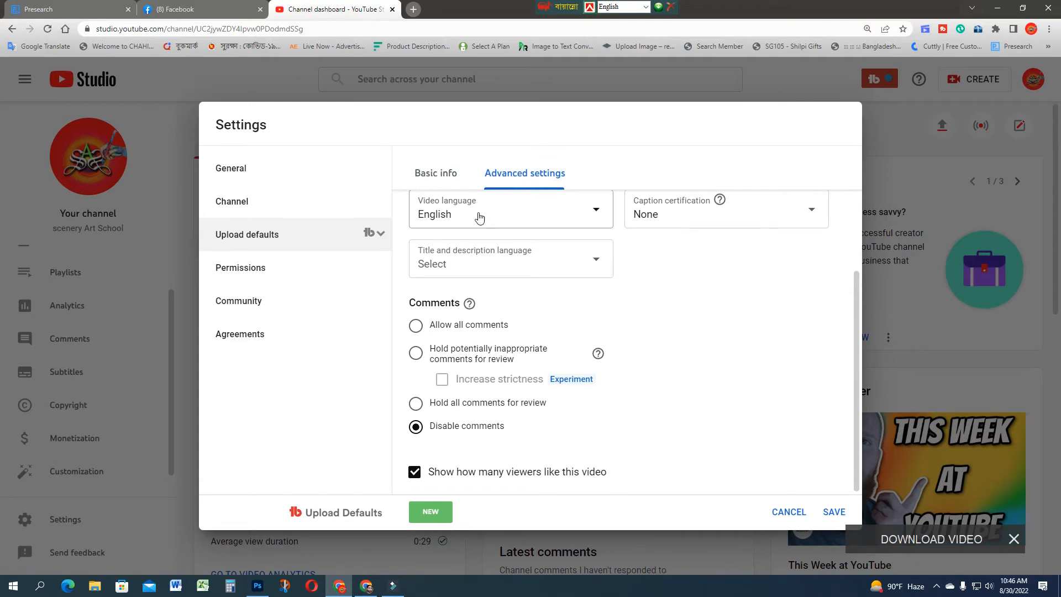
click(593, 216)
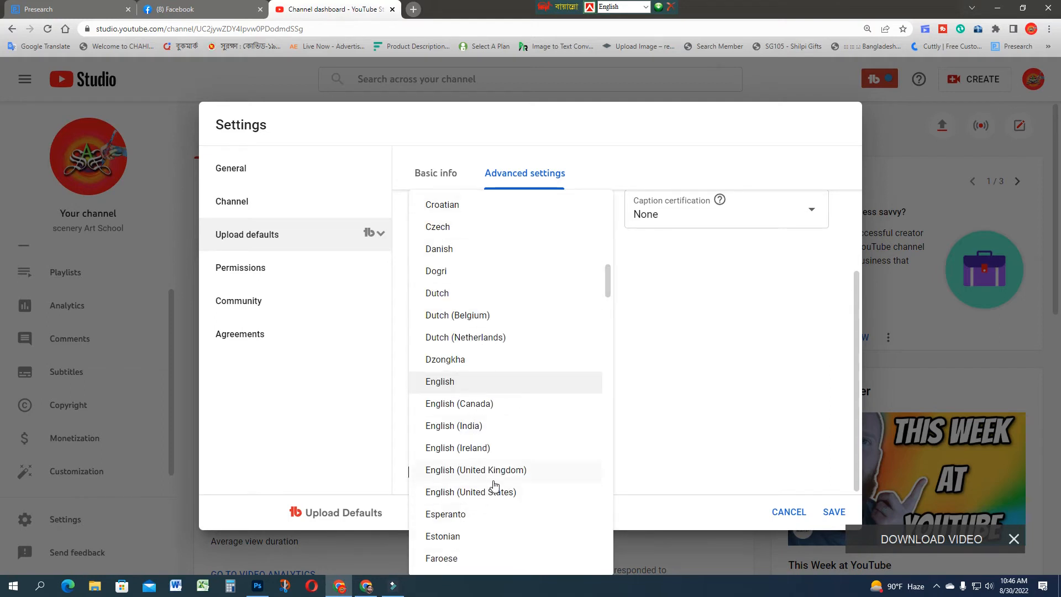
scroll(495, 486, down, 2)
scroll(484, 482, down, 2)
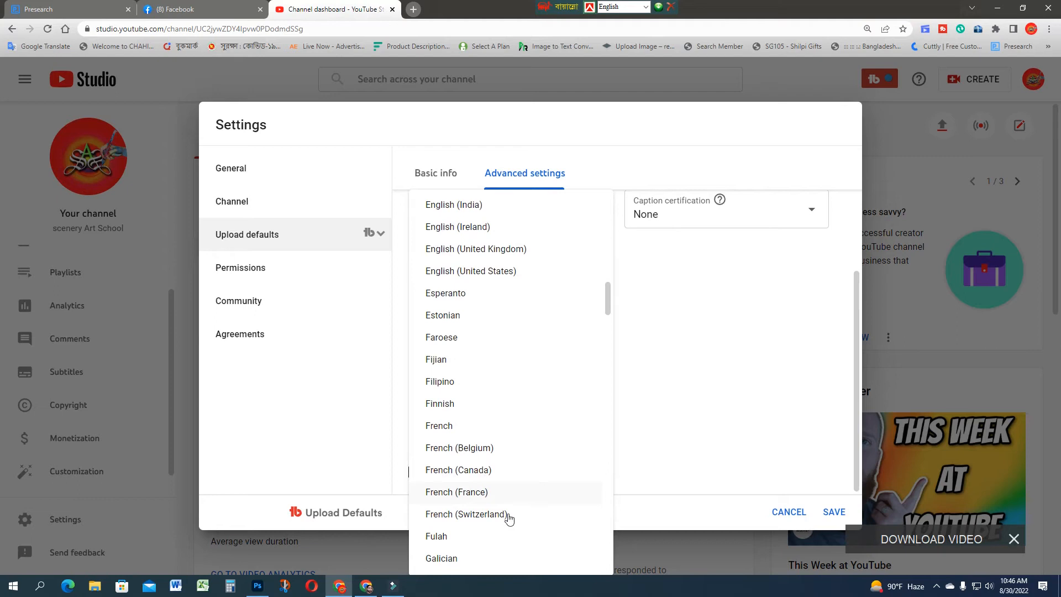
scroll(509, 517, down, 2)
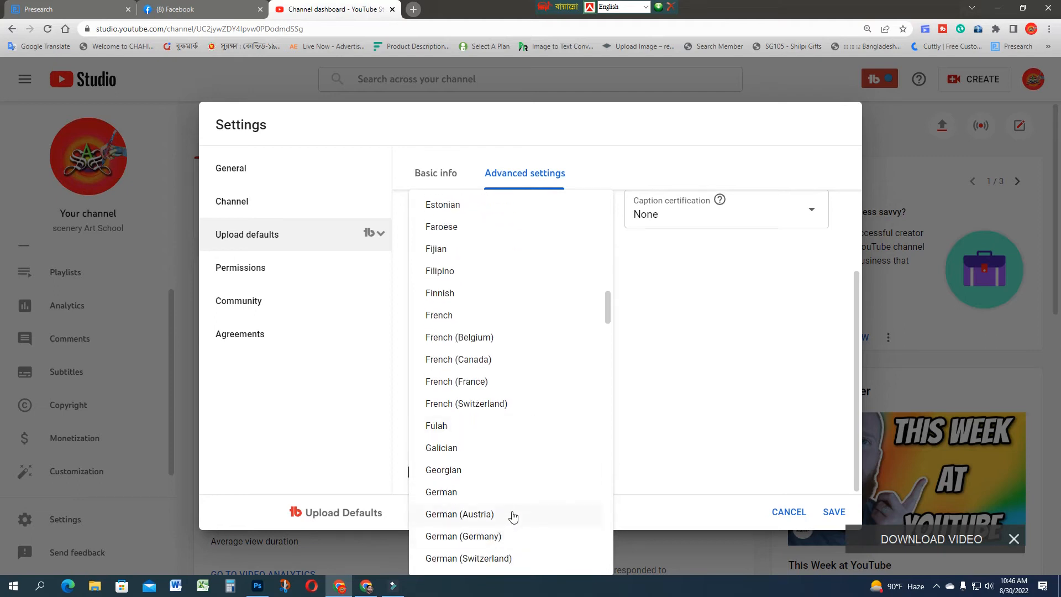
scroll(513, 516, up, 2)
scroll(513, 517, up, 3)
scroll(513, 517, down, 9)
scroll(513, 517, down, 4)
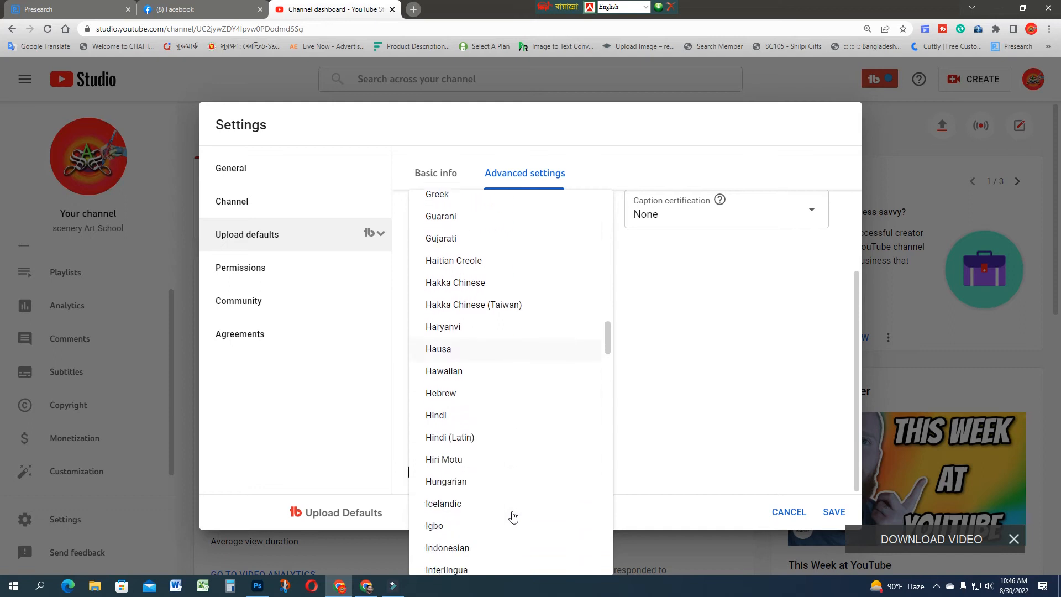
scroll(513, 517, down, 1)
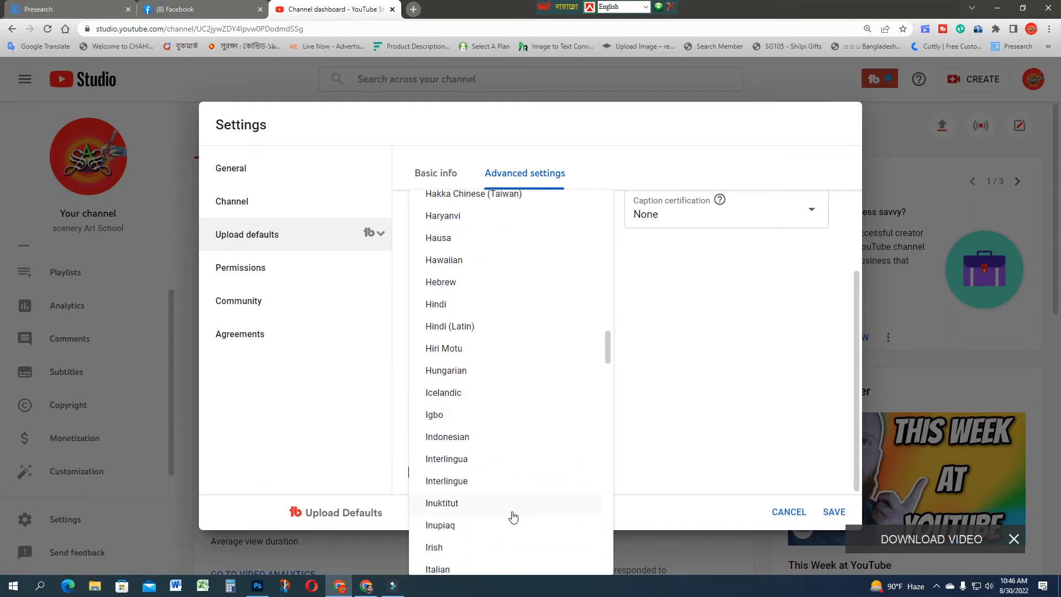
scroll(513, 517, down, 5)
scroll(513, 517, down, 6)
scroll(513, 517, up, 18)
scroll(513, 517, up, 11)
scroll(513, 517, up, 4)
scroll(513, 517, up, 1)
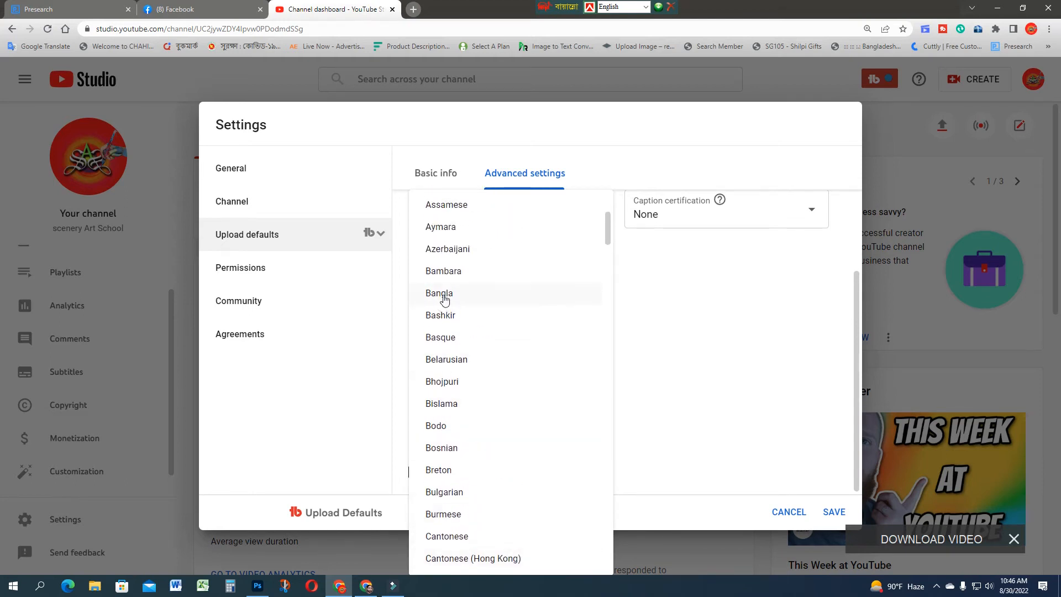
click(452, 298)
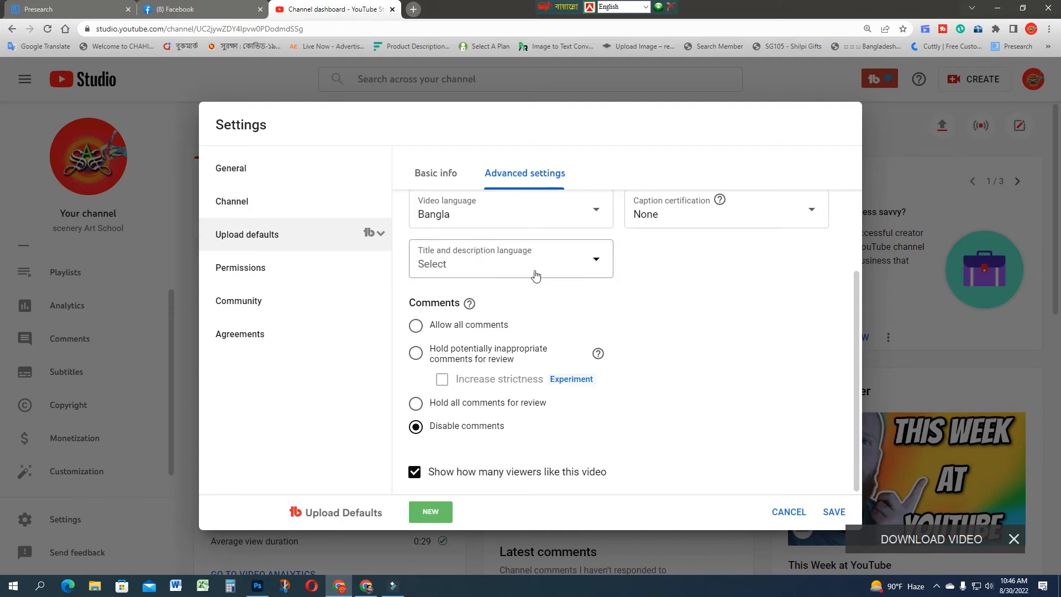
Step: Set the default title and description language to English
click(592, 265)
click(592, 265)
scroll(471, 463, down, 2)
scroll(472, 463, down, 5)
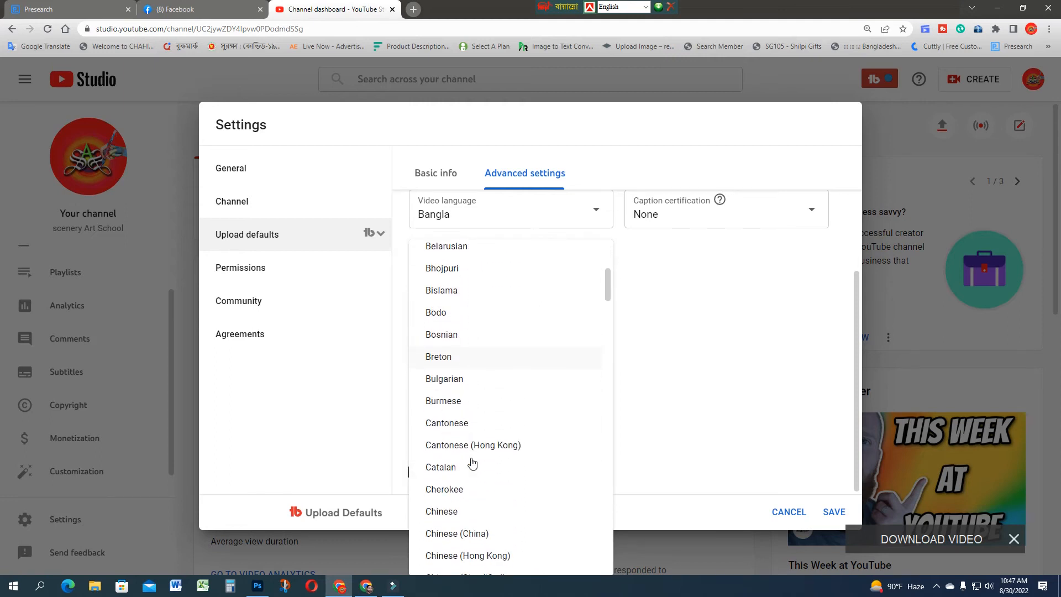
scroll(471, 464, down, 1)
scroll(493, 359, down, 6)
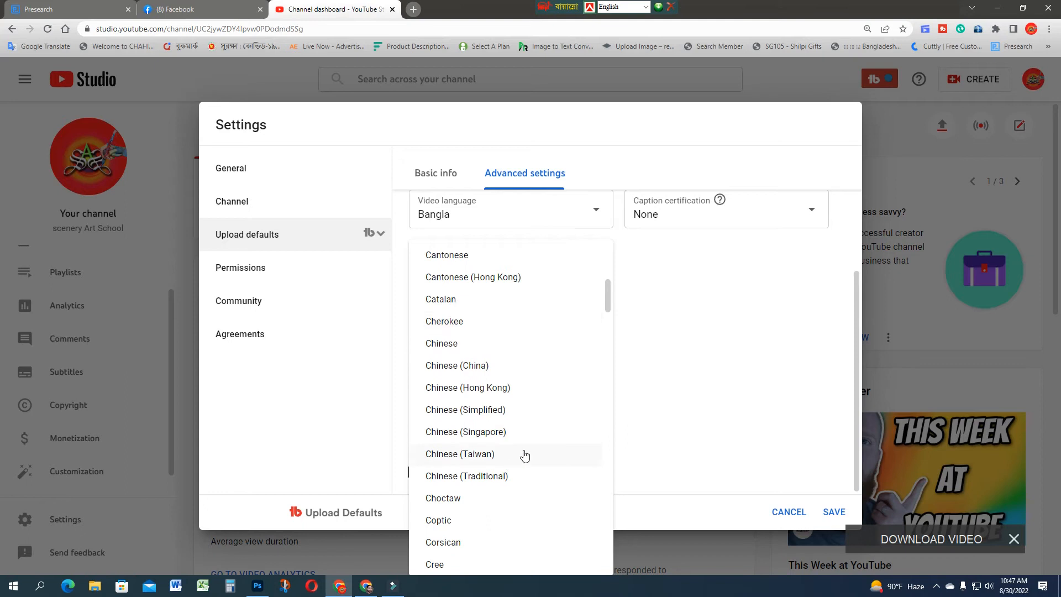
scroll(525, 456, down, 2)
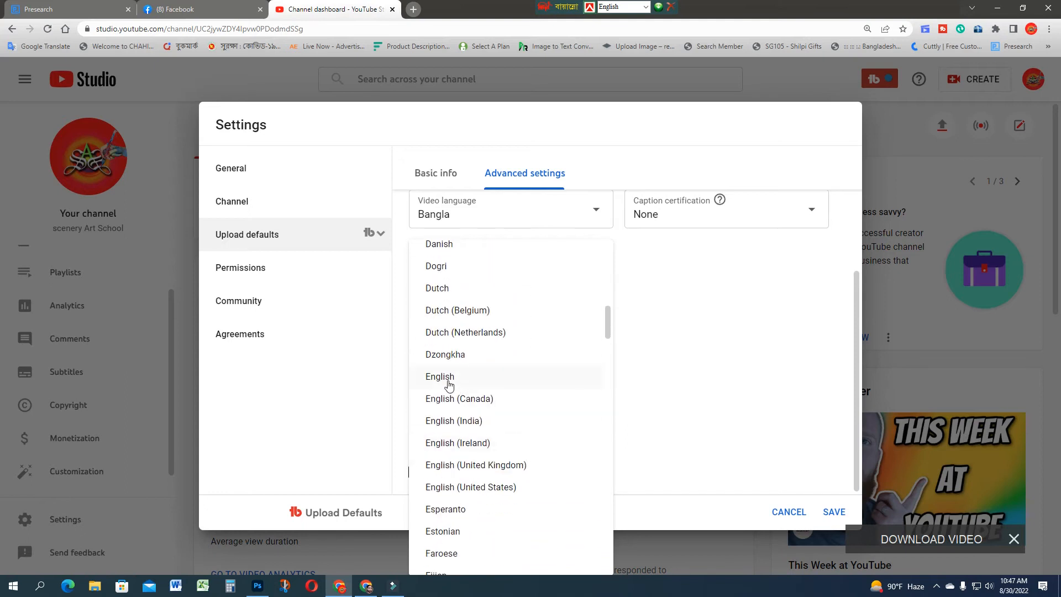
click(449, 381)
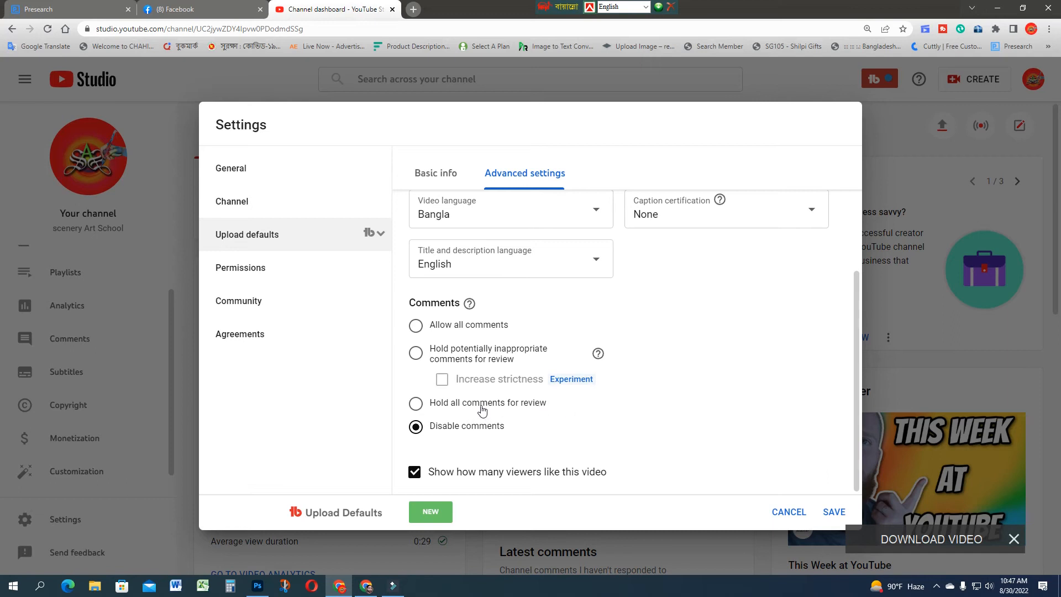
Step: Set the default comments option to allow all comments
click(416, 405)
click(417, 355)
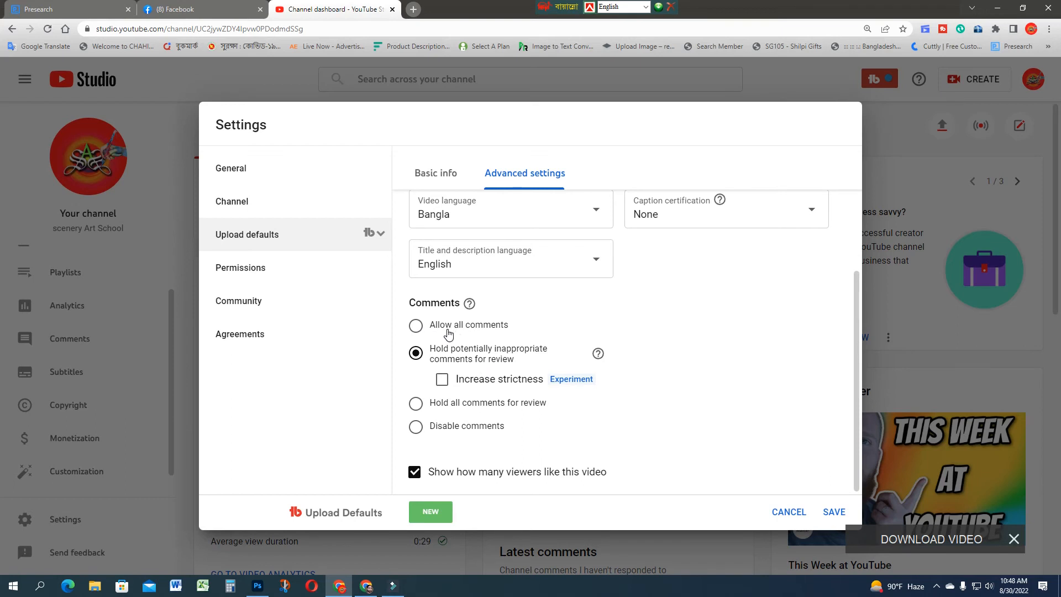
click(415, 329)
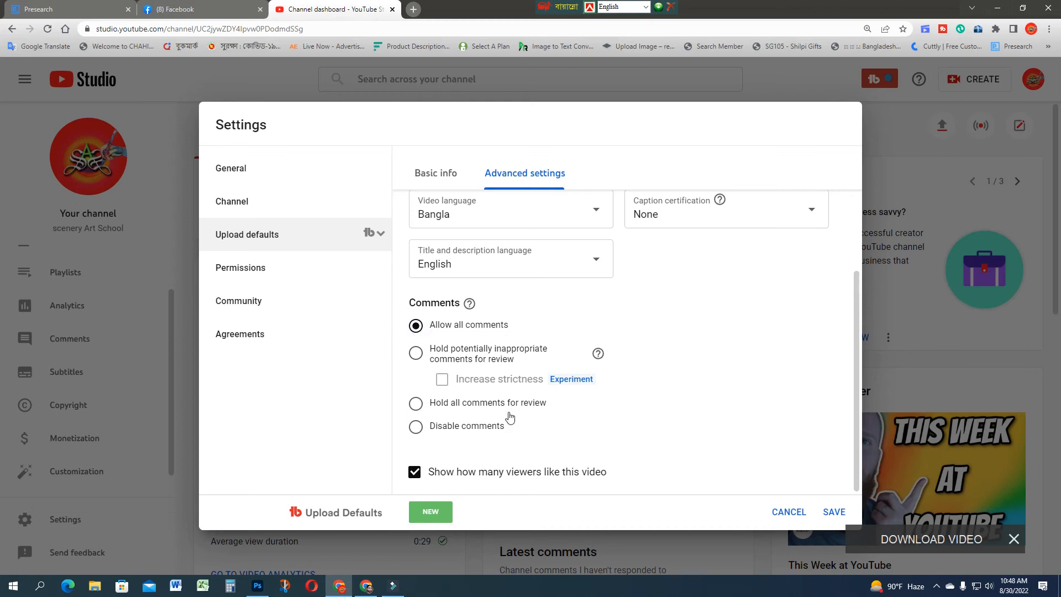
Step: Check the advanced upload settings from automatic chapters through comments and save the upload defaults
scroll(627, 414, up, 2)
scroll(626, 414, down, 2)
scroll(627, 413, up, 3)
scroll(626, 413, up, 1)
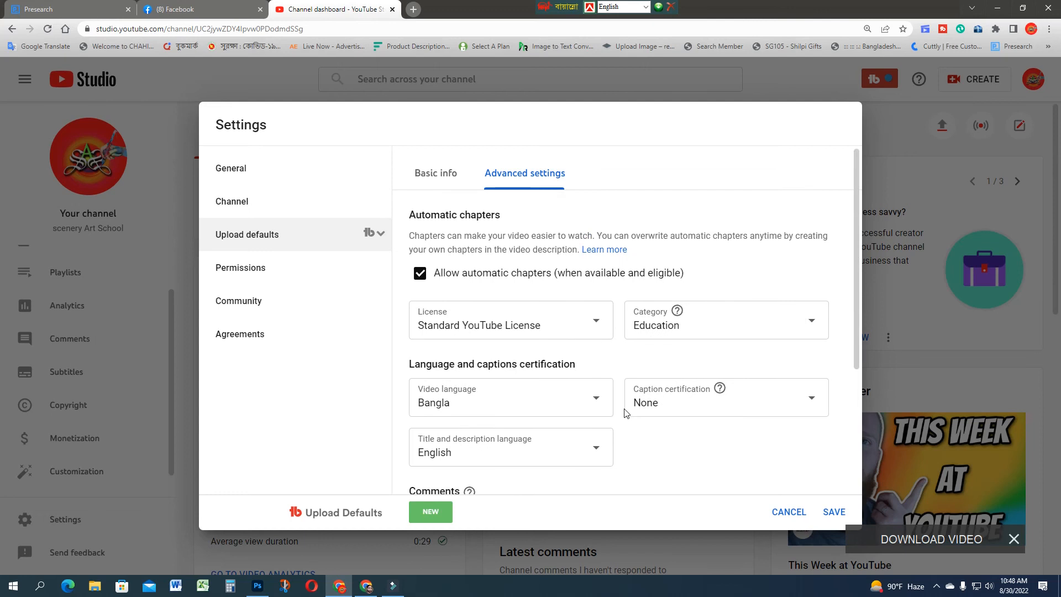
scroll(625, 417, down, 3)
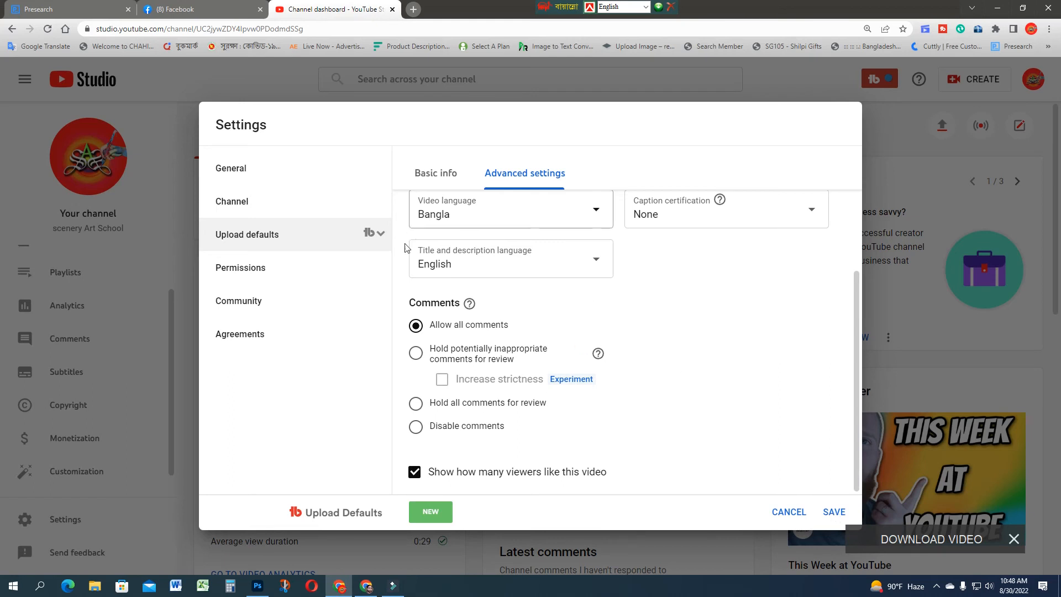
click(834, 513)
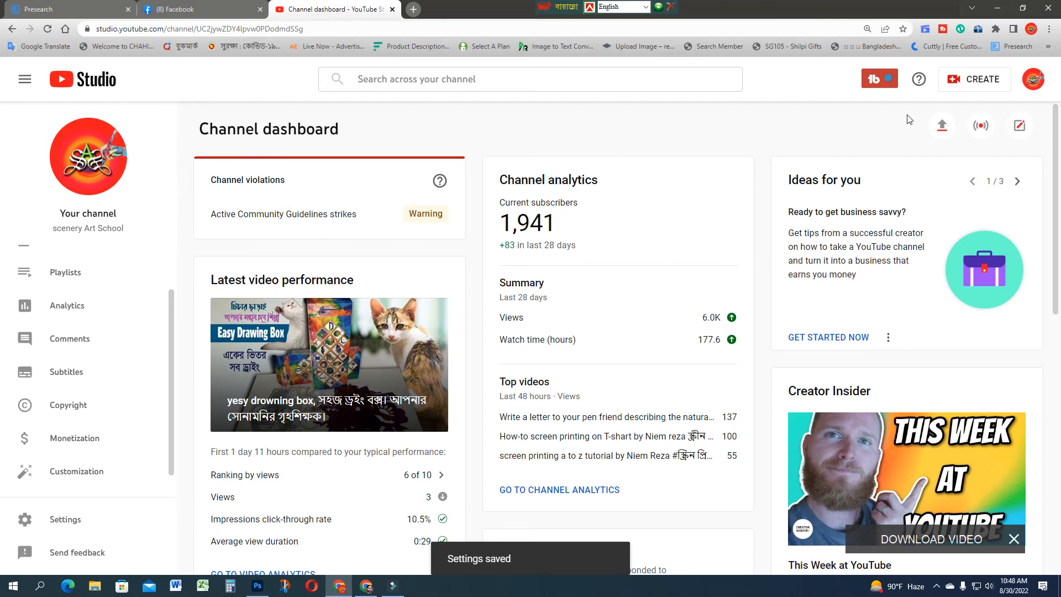
Step: Upload the video file "how to add twitter link in your youtube channel on banner" from the Desktop folder
click(975, 81)
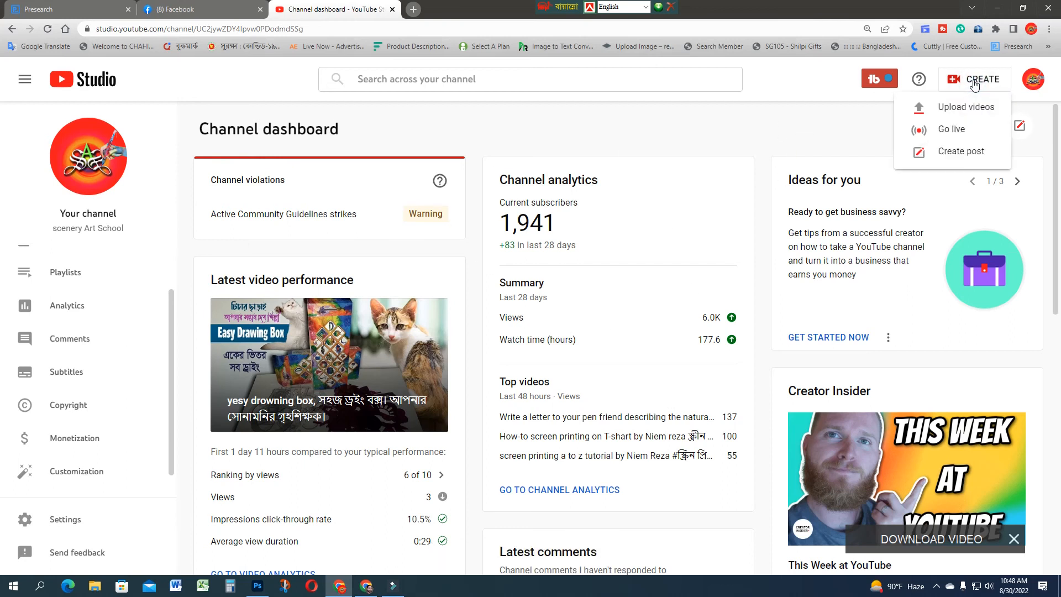
click(952, 111)
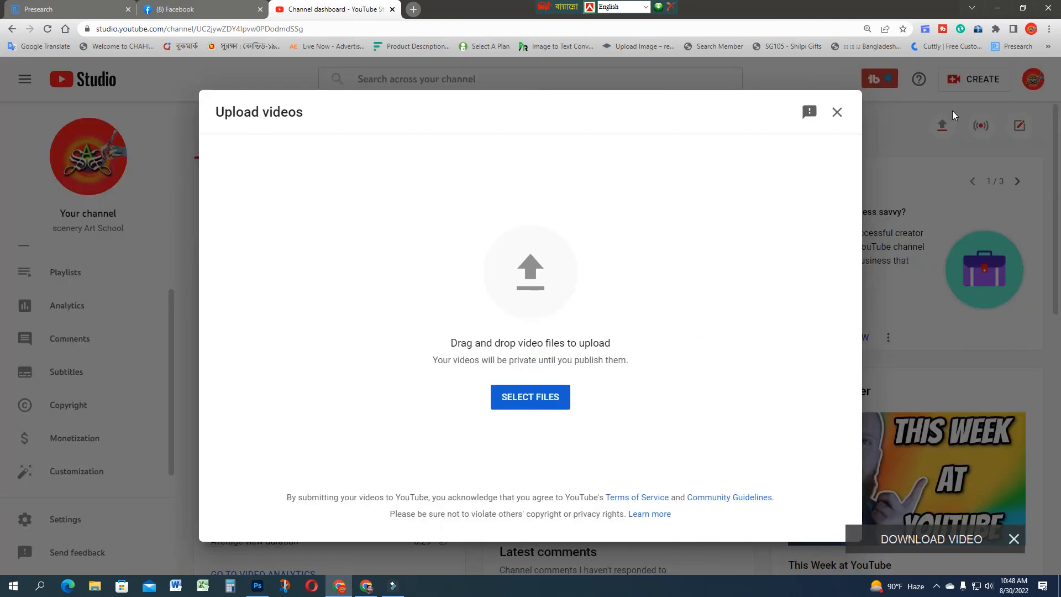
click(555, 403)
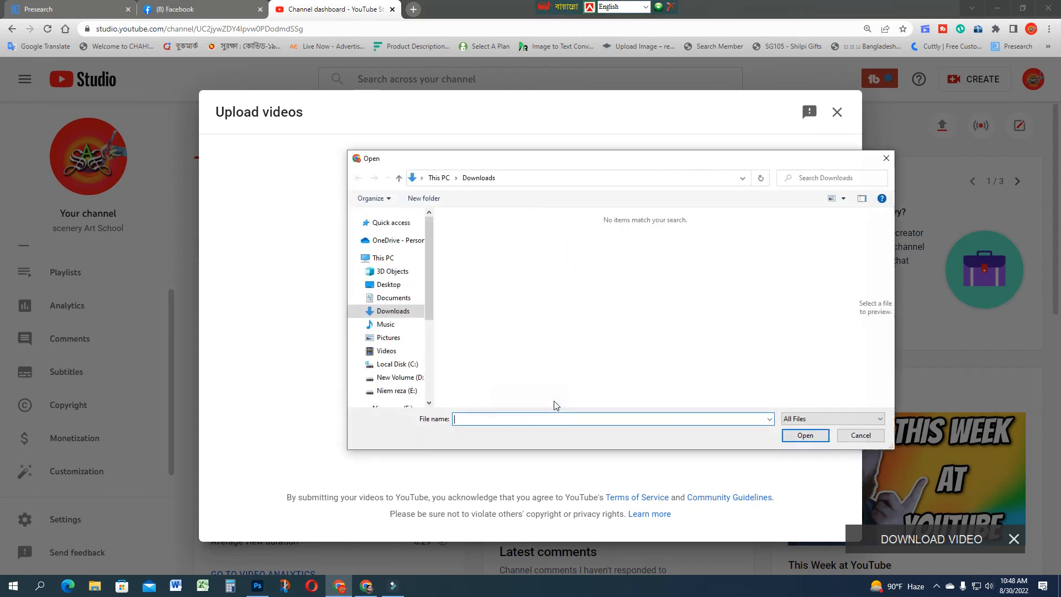
click(393, 288)
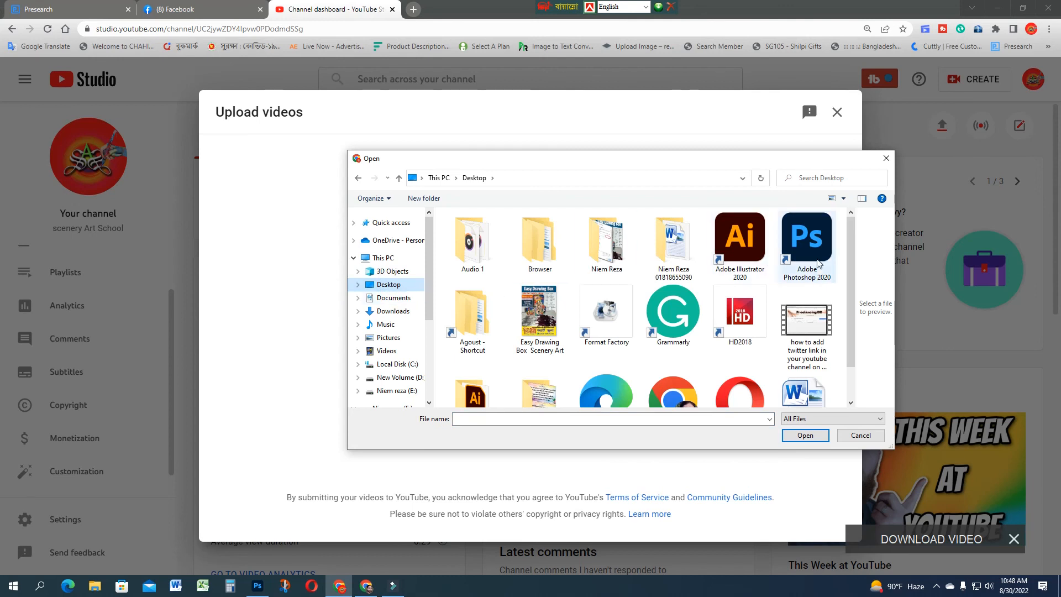
click(805, 329)
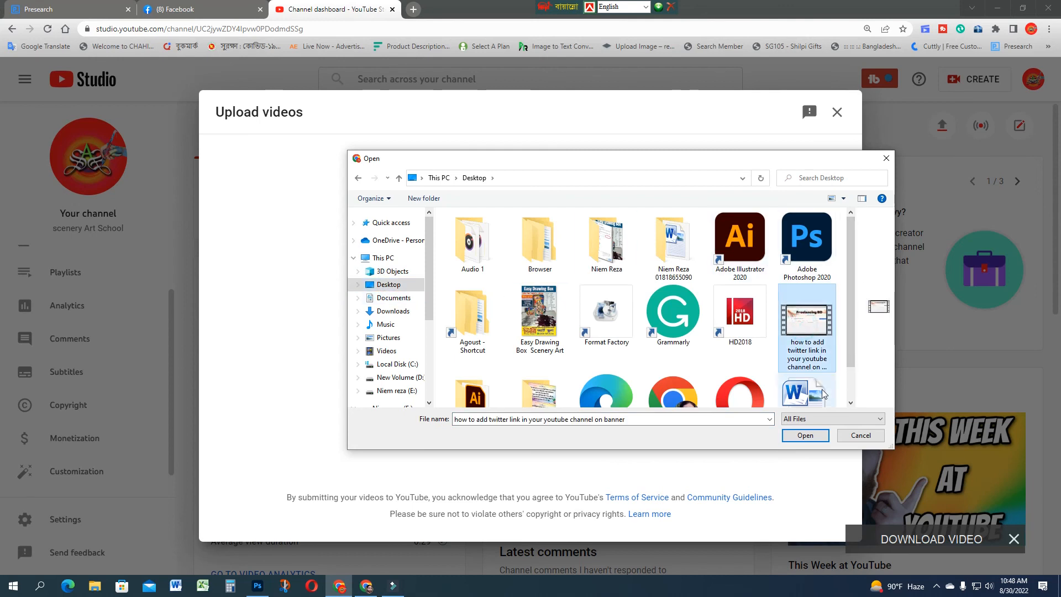
click(811, 437)
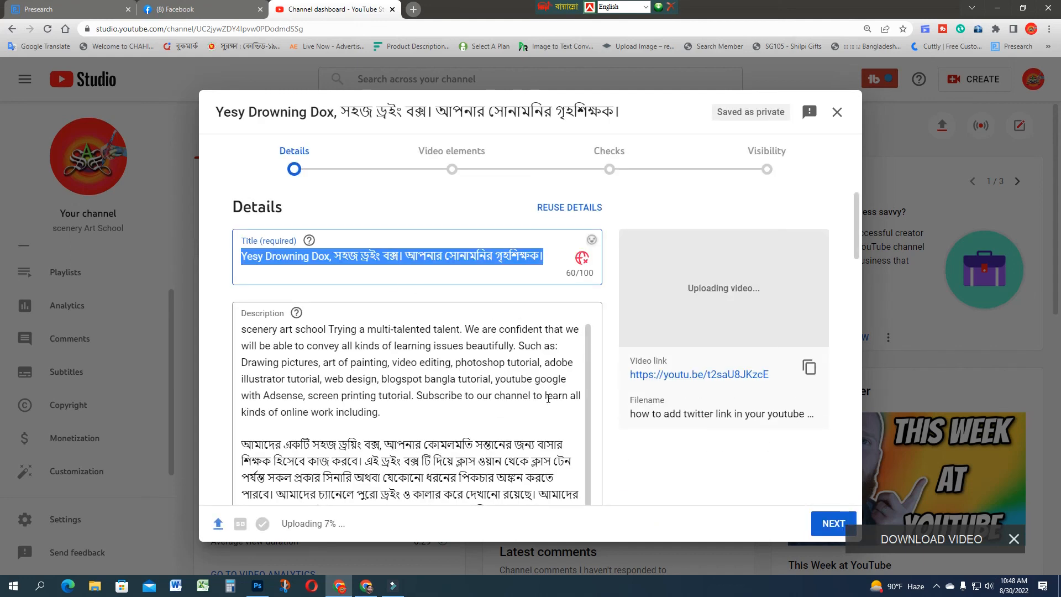
Step: Look over the prefilled description and append "video 1" to the end of the video's title
scroll(370, 347, down, 1)
scroll(359, 337, up, 1)
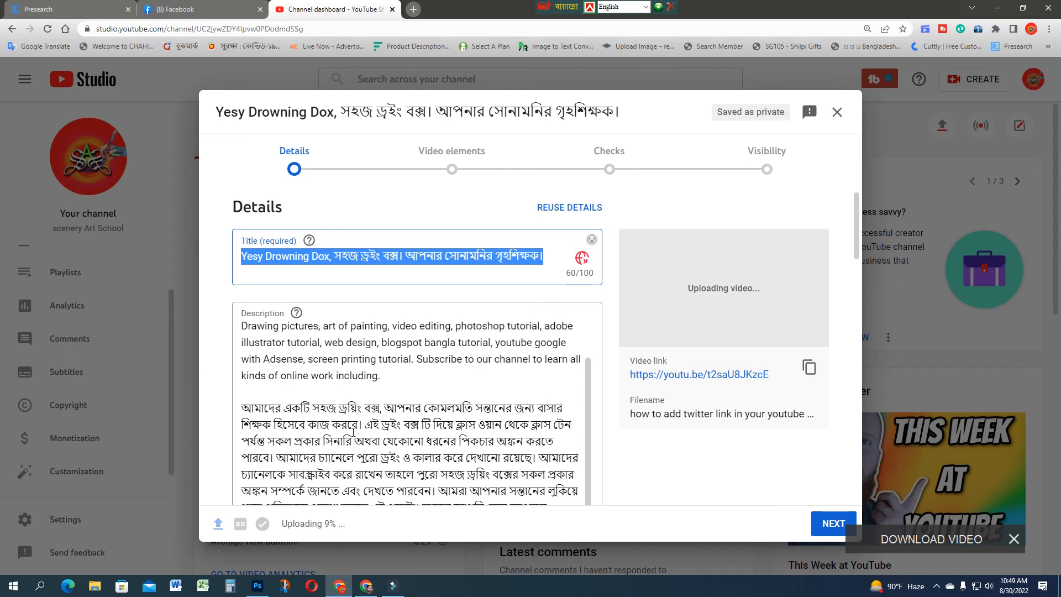
click(552, 257)
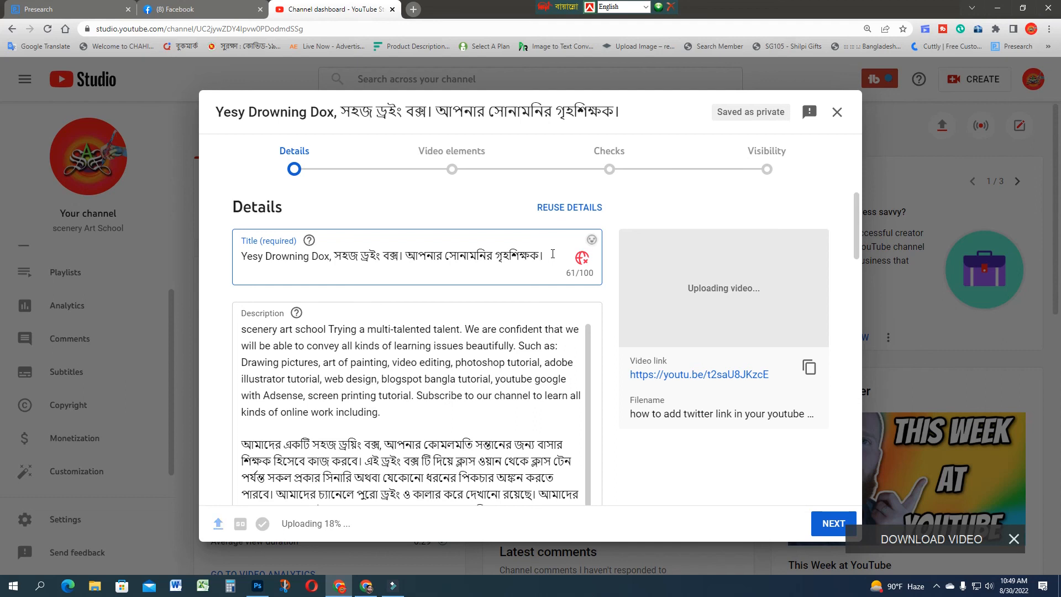
text(vier)
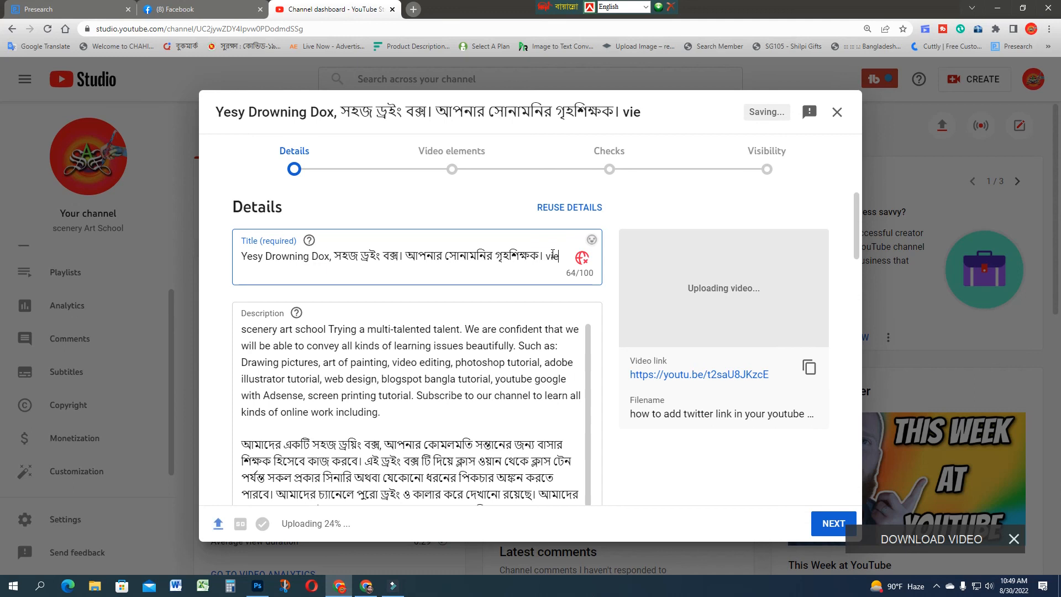
key(BackSpace)
text(deo 1)
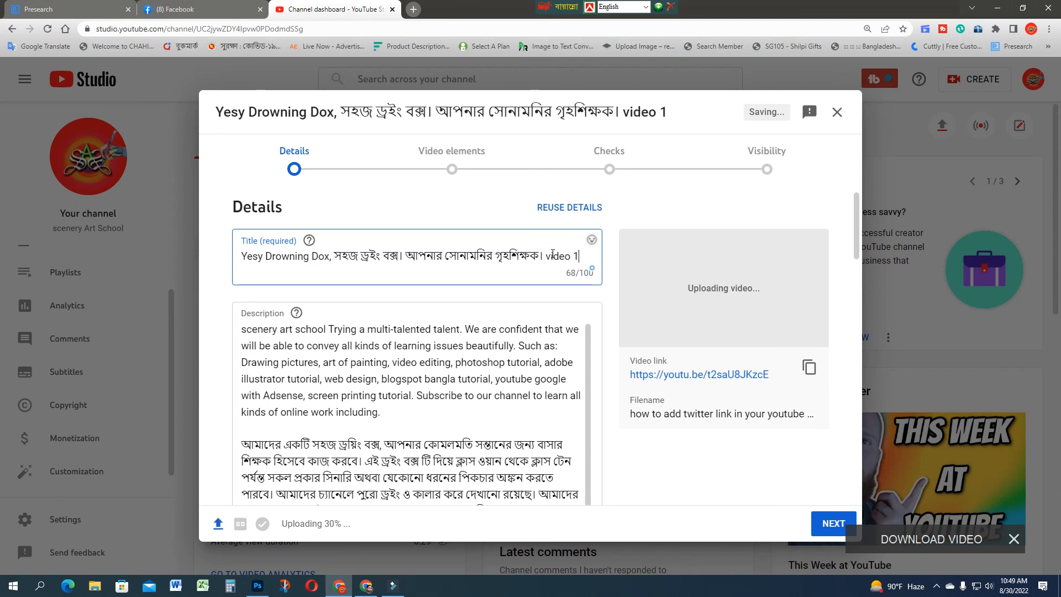
drag(544, 257, 589, 260)
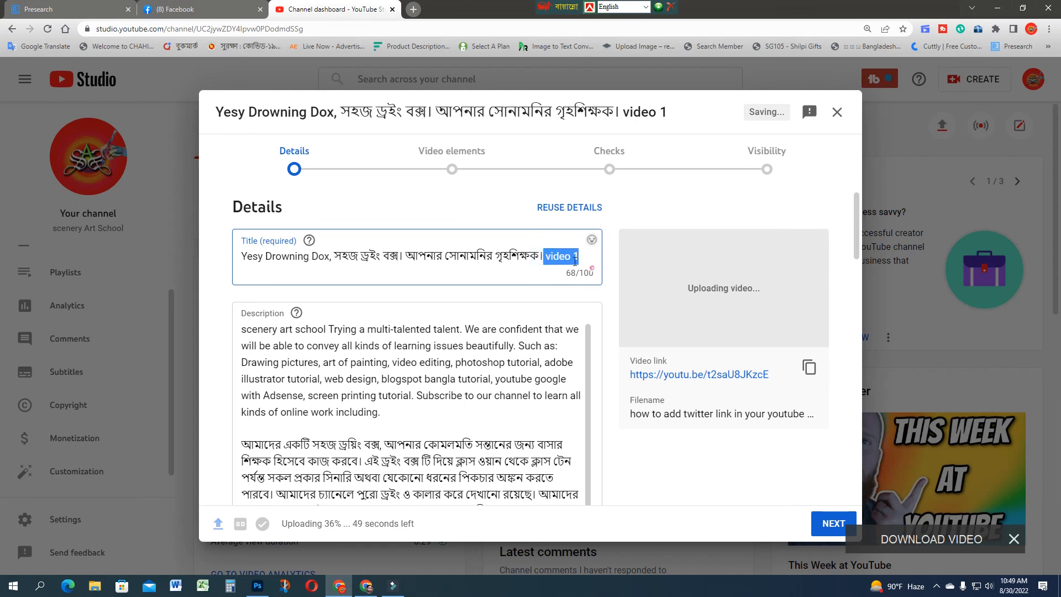
click(395, 257)
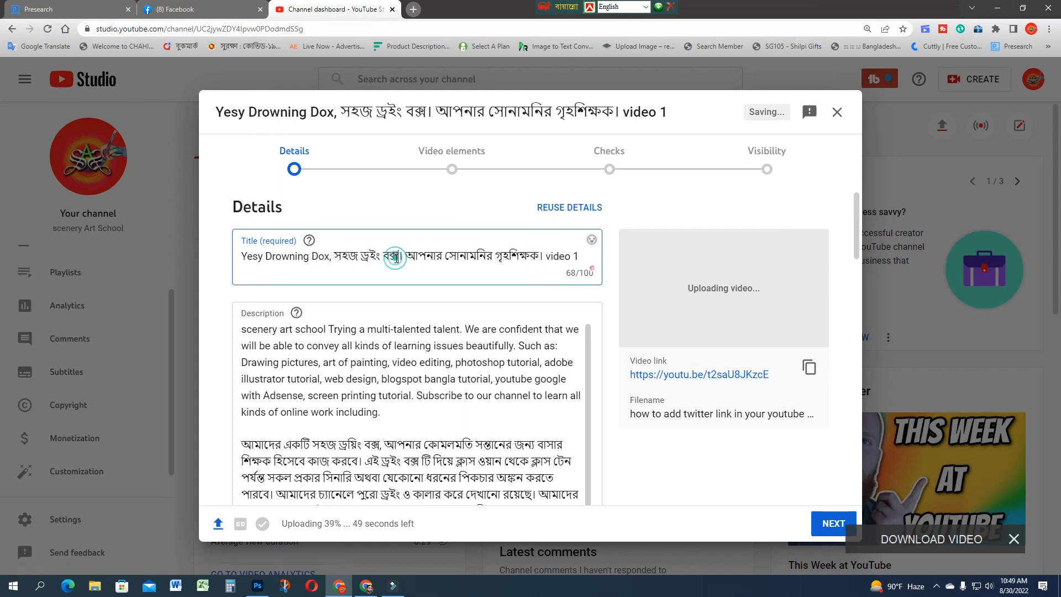
Step: Set the video's audience to "No, it's not made for kids"
scroll(484, 394, down, 5)
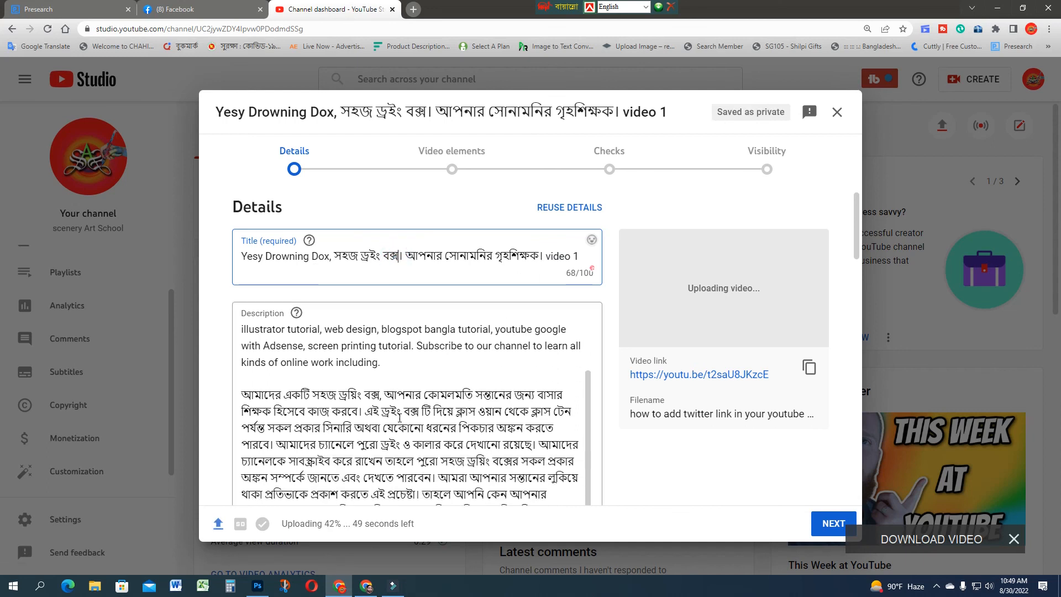
scroll(413, 353, down, 10)
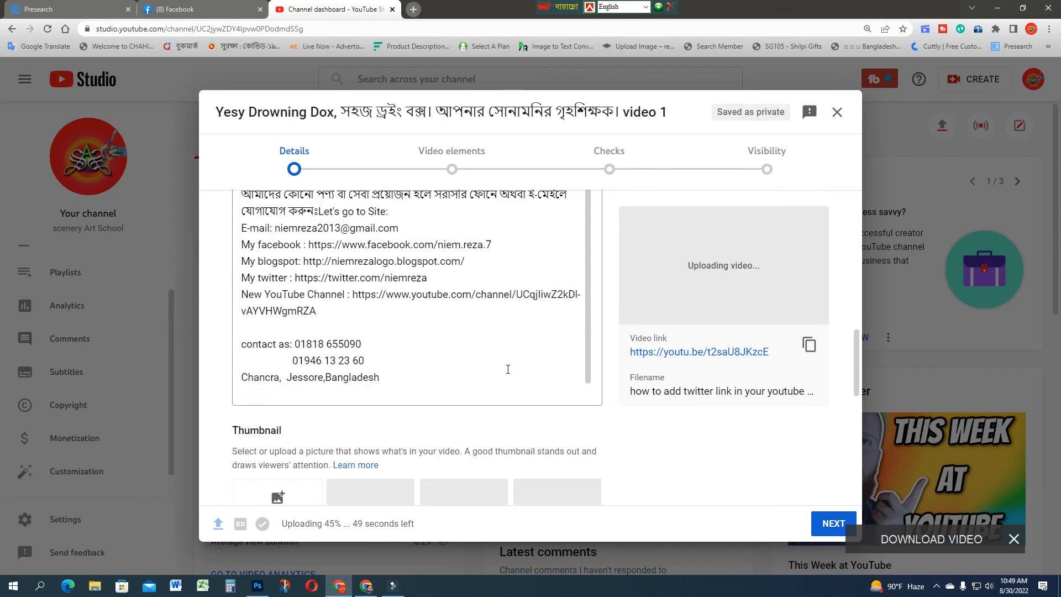
scroll(597, 440, down, 5)
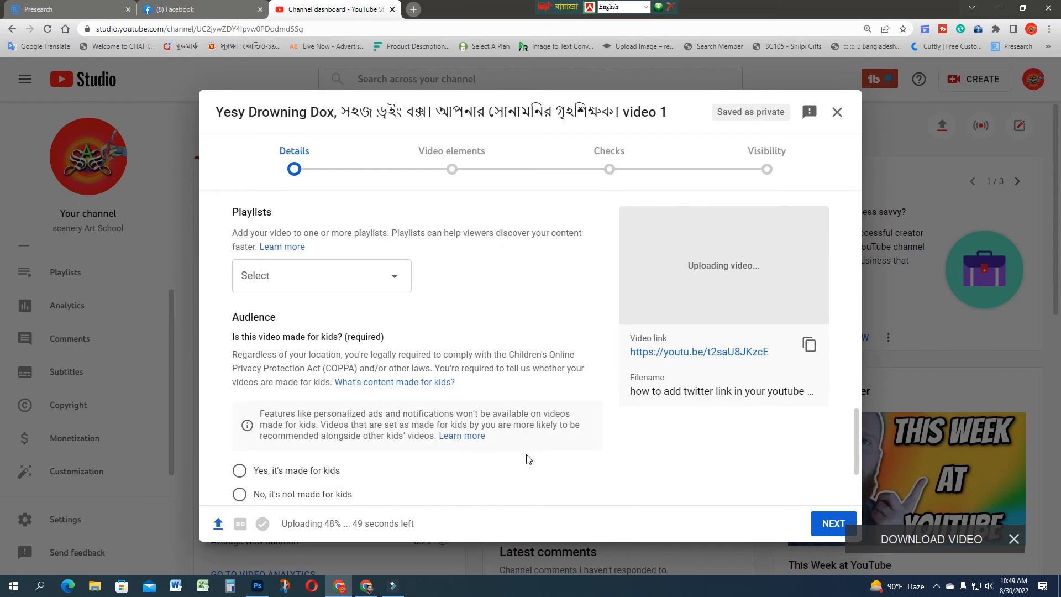
click(449, 152)
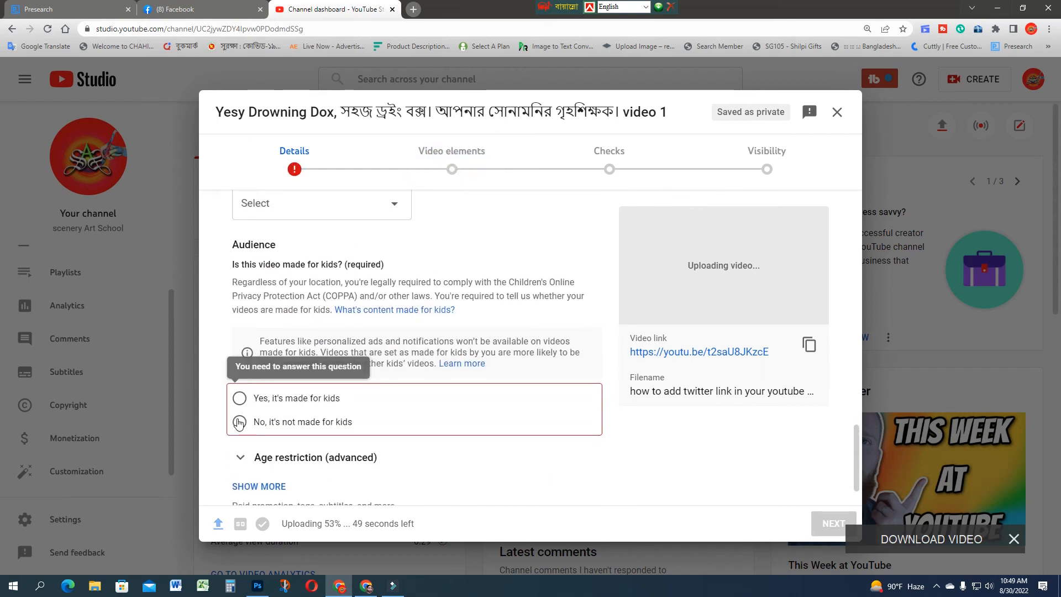
click(240, 422)
Step: Expand the video's additional details and check the paid promotion, automatic chapters and places options
scroll(502, 385, down, 10)
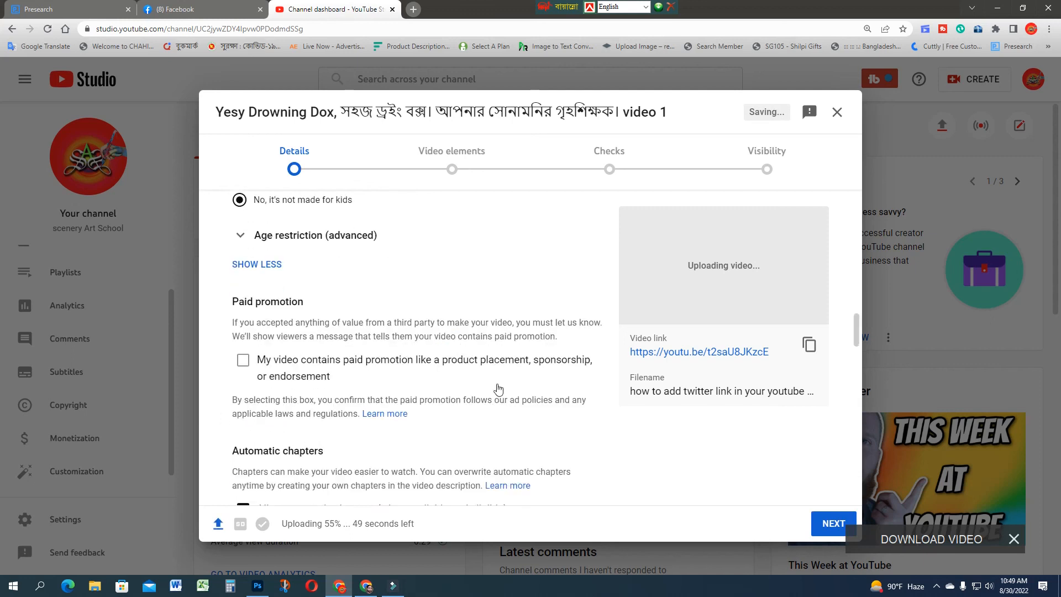
scroll(509, 470, down, 5)
scroll(509, 462, up, 5)
scroll(512, 462, up, 5)
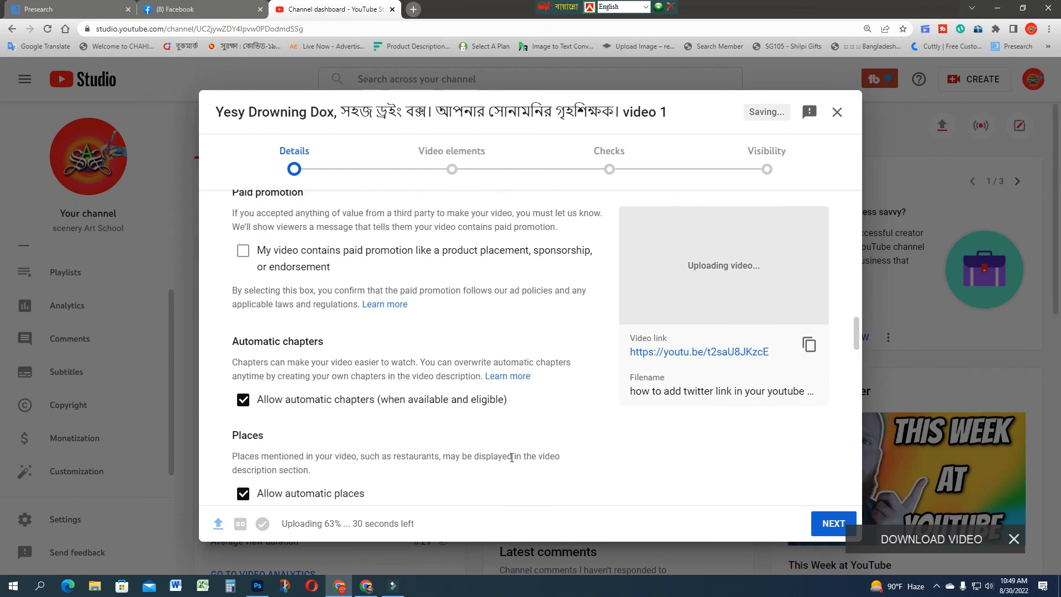